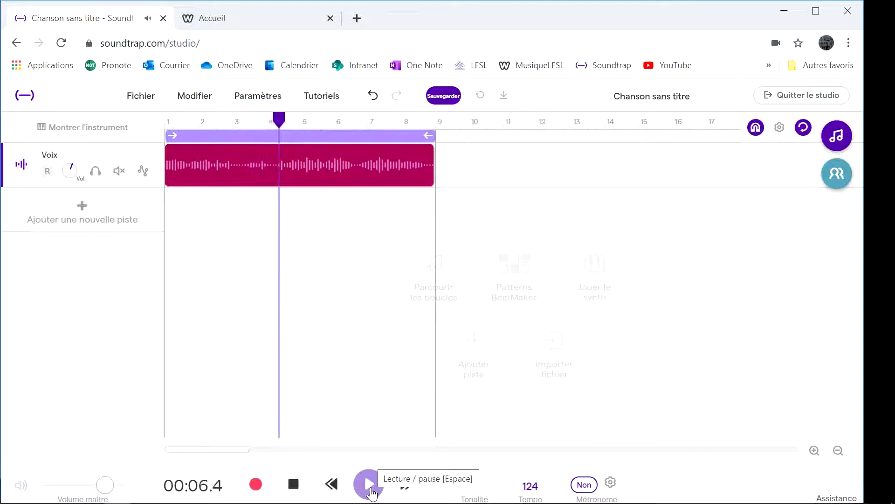
Stop playback and apply Auto-Tune to the Voix clip using all notes (chromatic).
{"action": "left_click", "coordinate": [369, 485]}
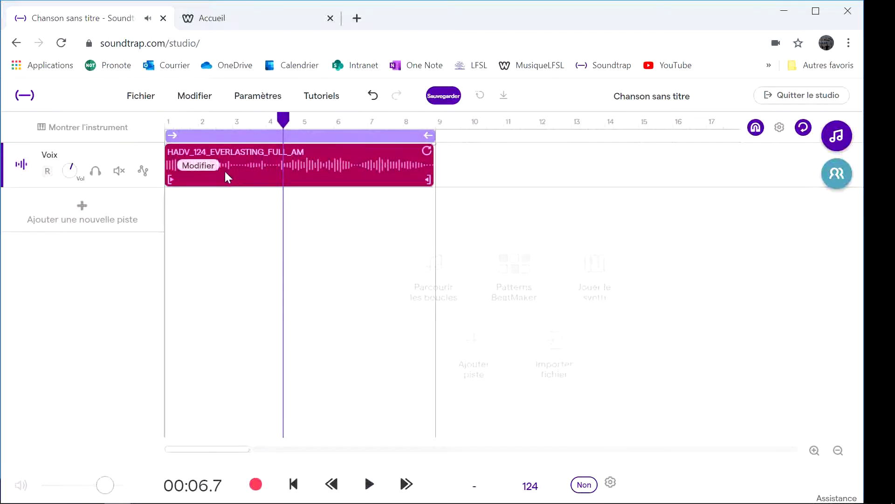
{"action": "left_click", "coordinate": [198, 166]}
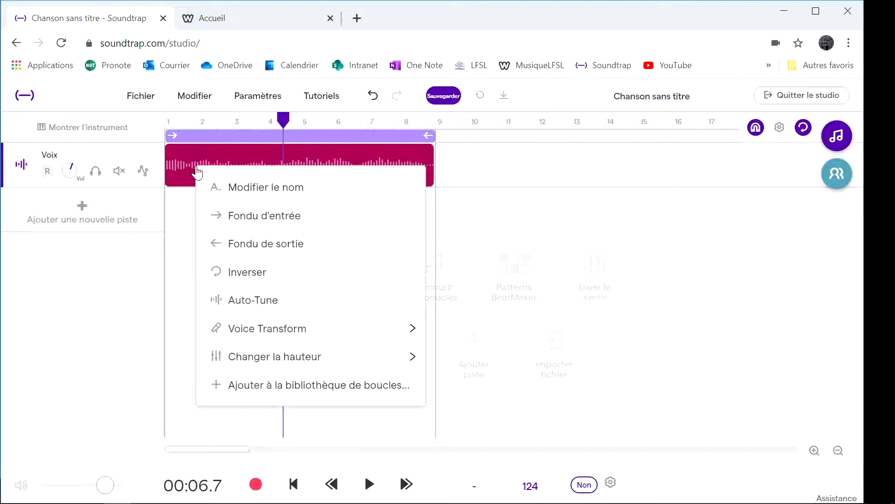
{"action": "left_click", "coordinate": [248, 301]}
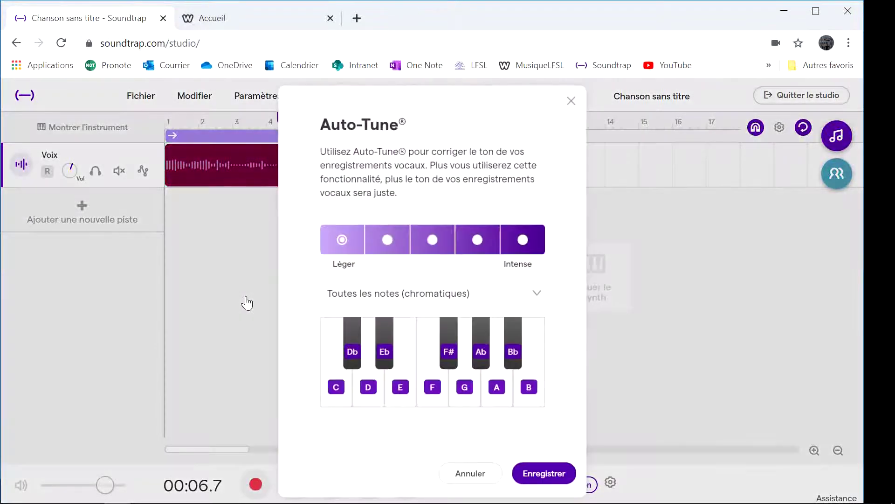
{"action": "left_click", "coordinate": [481, 294]}
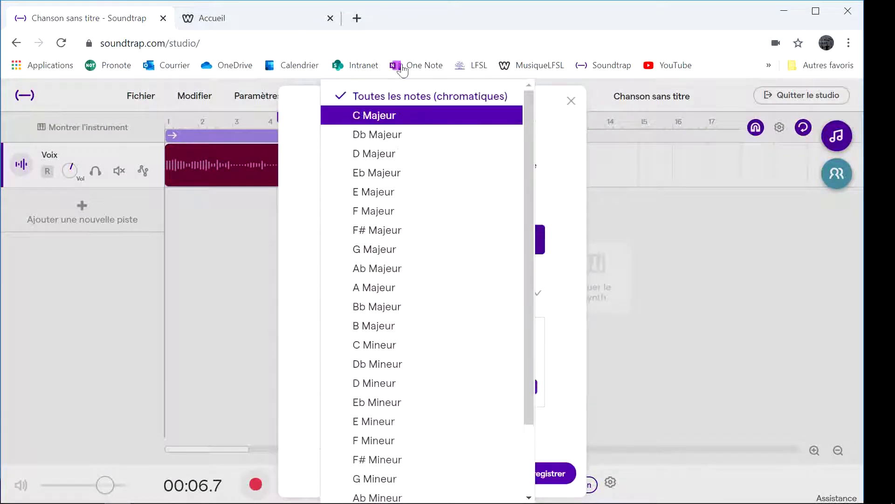
{"action": "left_click", "coordinate": [578, 162]}
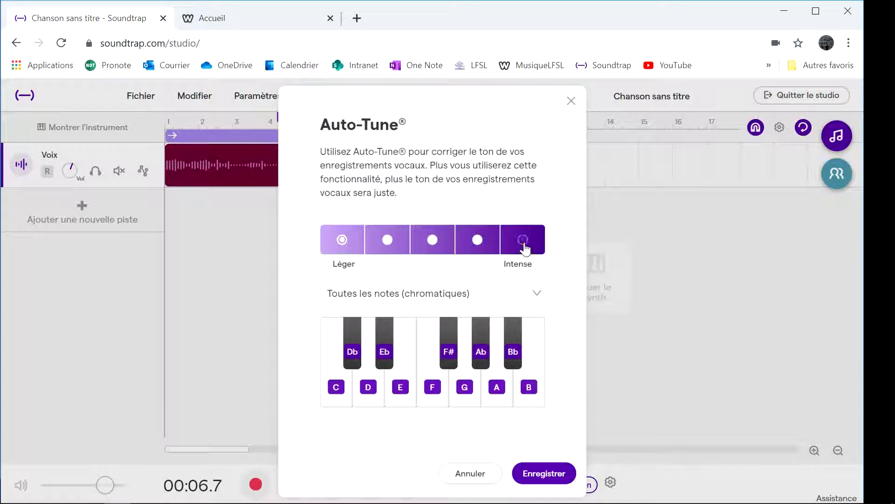
{"action": "left_click", "coordinate": [541, 472]}
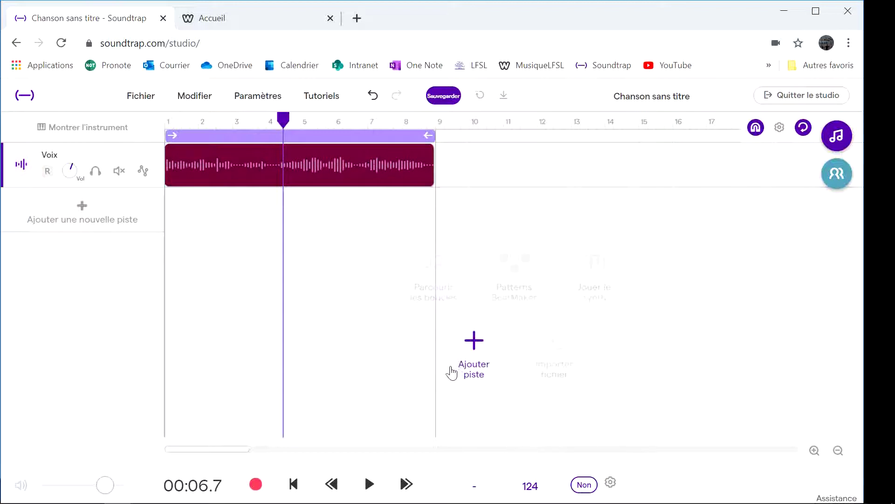
Play the auto-tuned Voix clip from the start to hear the correction, resume it once, and stop playback.
{"action": "mouse_move", "coordinate": [209, 156]}
{"action": "key", "text": "Return"}
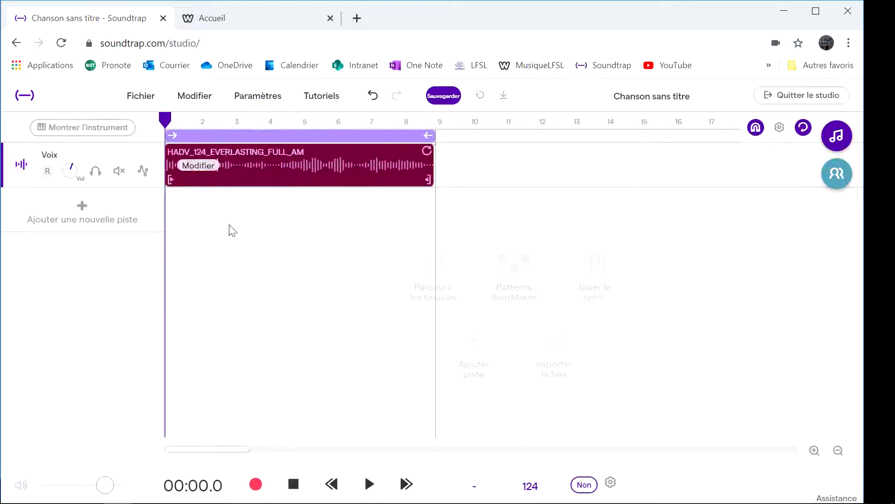
{"action": "left_click", "coordinate": [368, 484]}
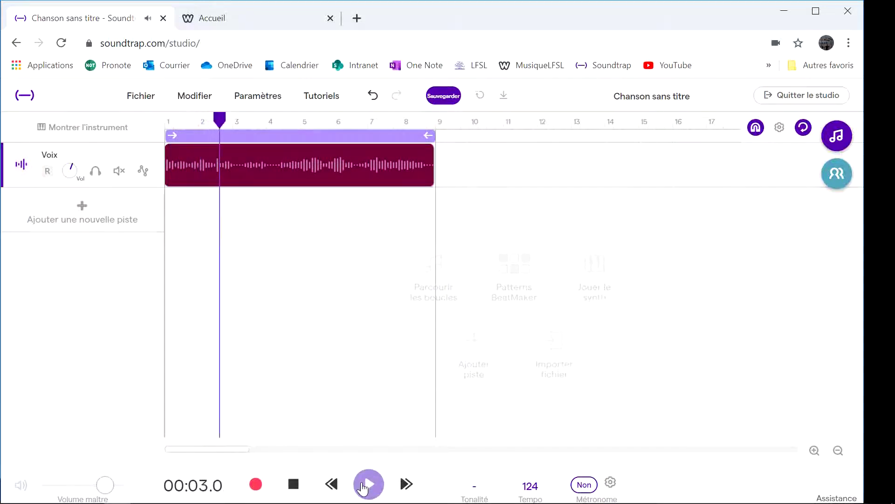
{"action": "left_click", "coordinate": [292, 486]}
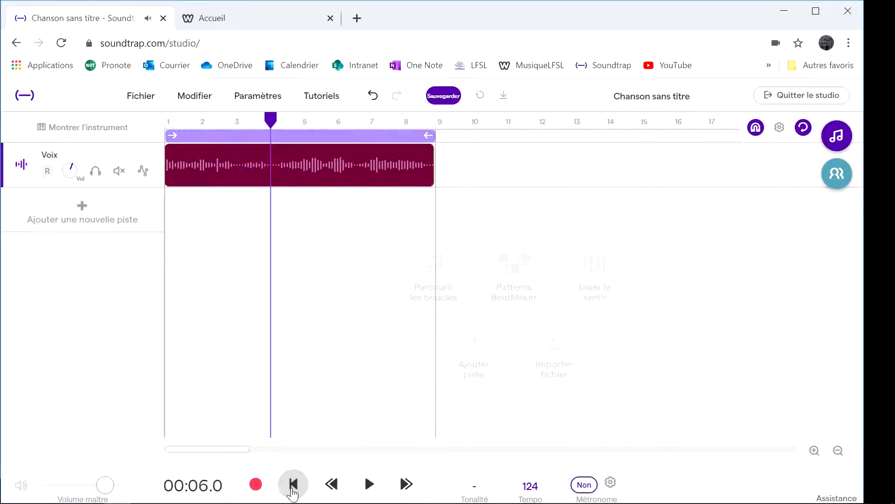
{"action": "left_click", "coordinate": [371, 490]}
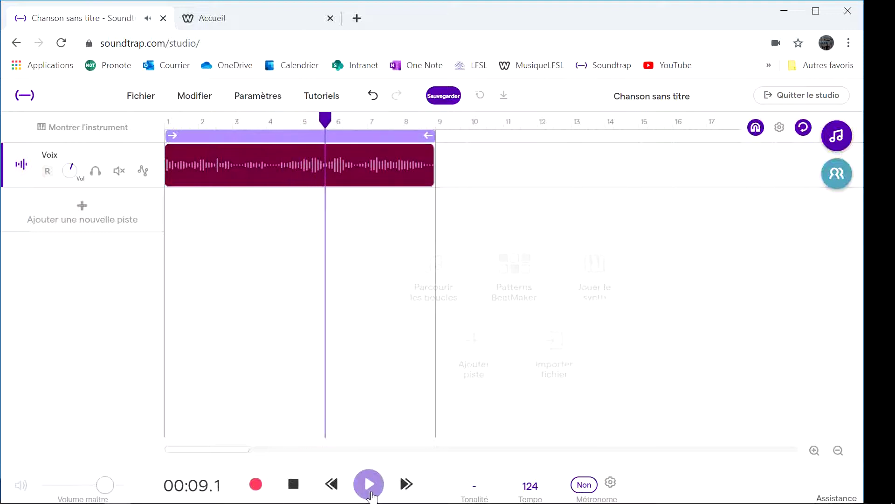
{"action": "left_click", "coordinate": [292, 487]}
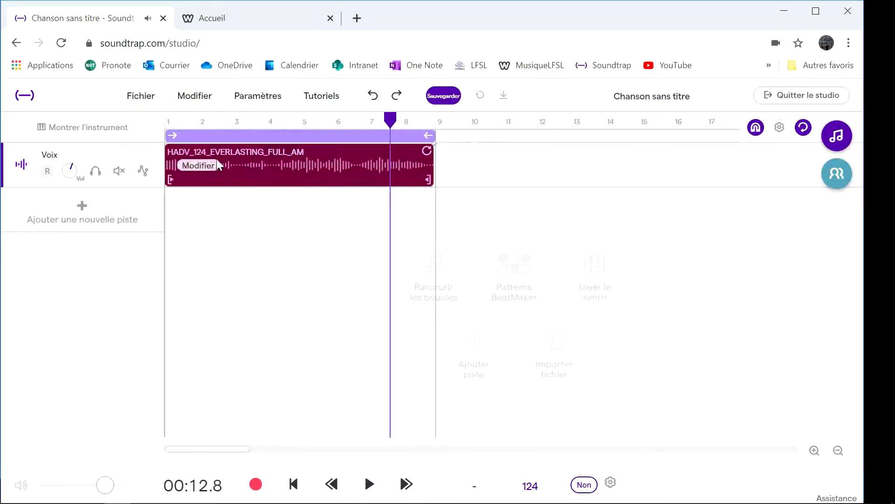
Set Auto-Tune for the Voix clip to the third of five intensity levels and the C Majeur scale.
{"action": "right_click", "coordinate": [206, 159]}
{"action": "mouse_move", "coordinate": [295, 345]}
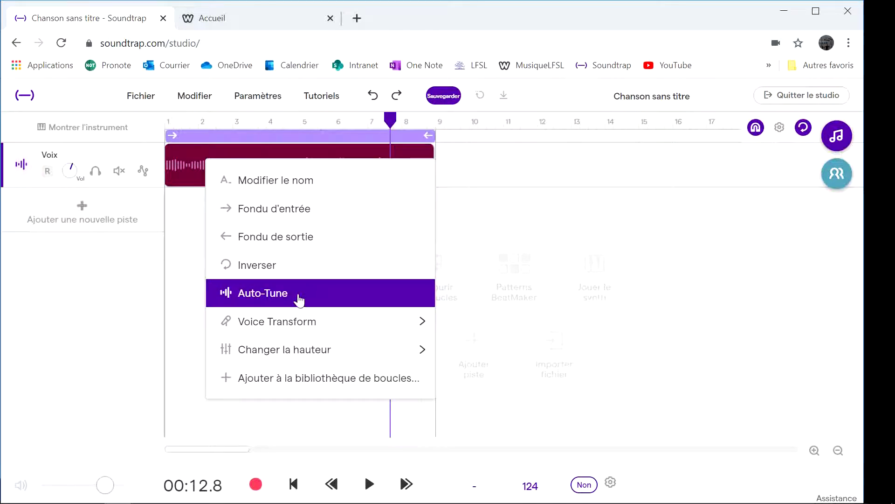
{"action": "left_click", "coordinate": [299, 294]}
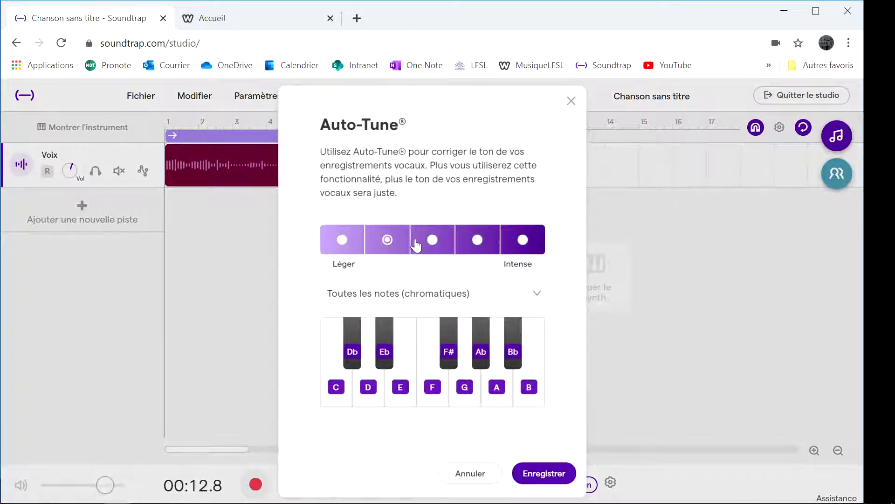
{"action": "left_click", "coordinate": [431, 240]}
{"action": "left_click", "coordinate": [475, 241]}
{"action": "left_click", "coordinate": [431, 240]}
{"action": "left_click", "coordinate": [421, 301]}
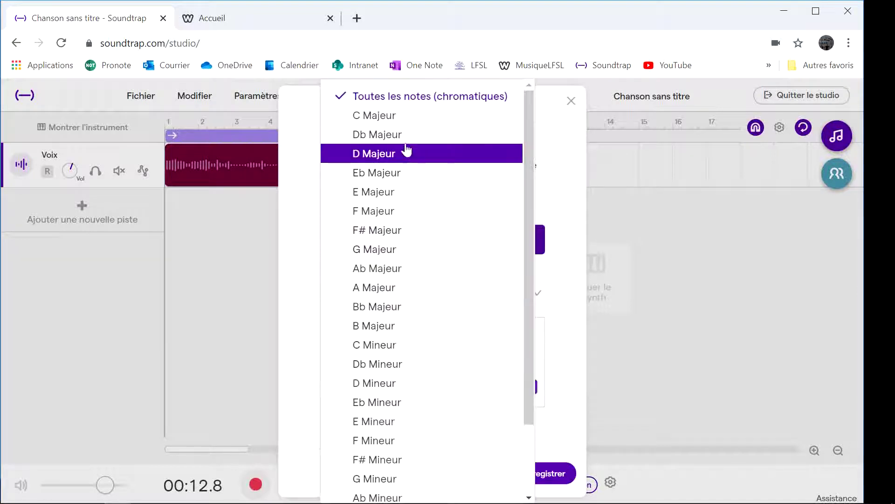
{"action": "left_click", "coordinate": [400, 117]}
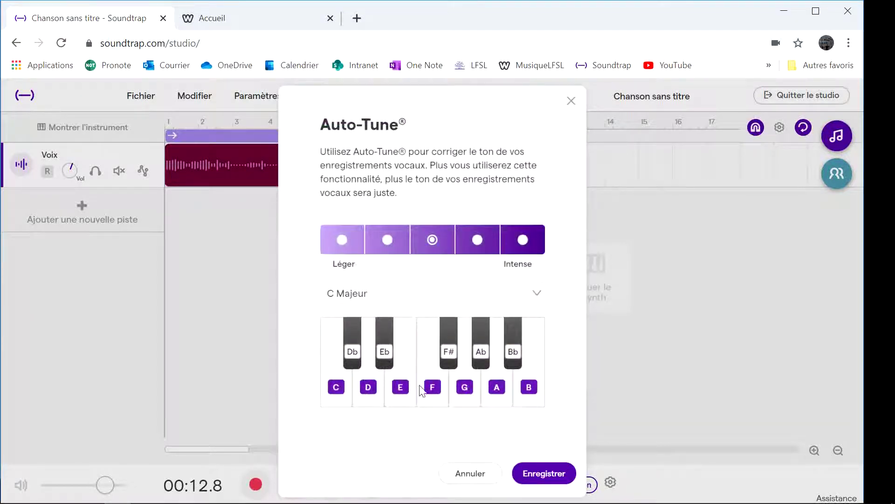
Switch the Auto-Tune scale to F Majeur, change it to Db Mineur, and apply it to the clip.
{"action": "left_click", "coordinate": [377, 298]}
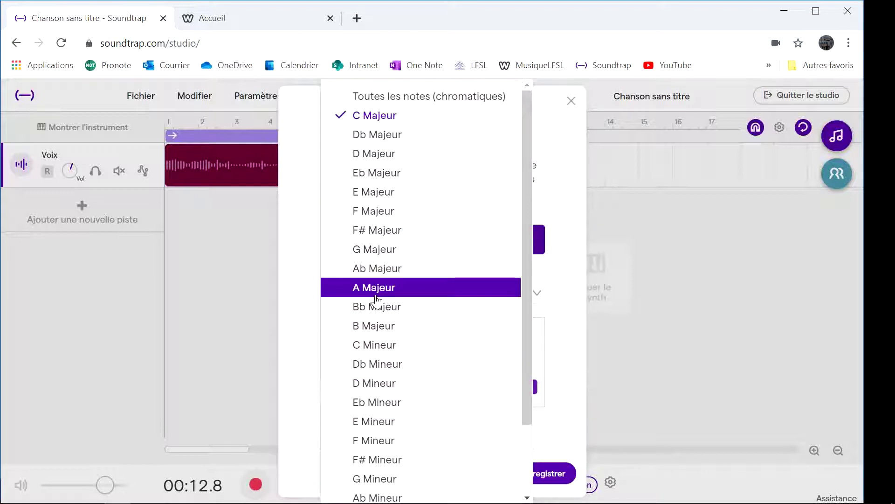
{"action": "left_click", "coordinate": [388, 214]}
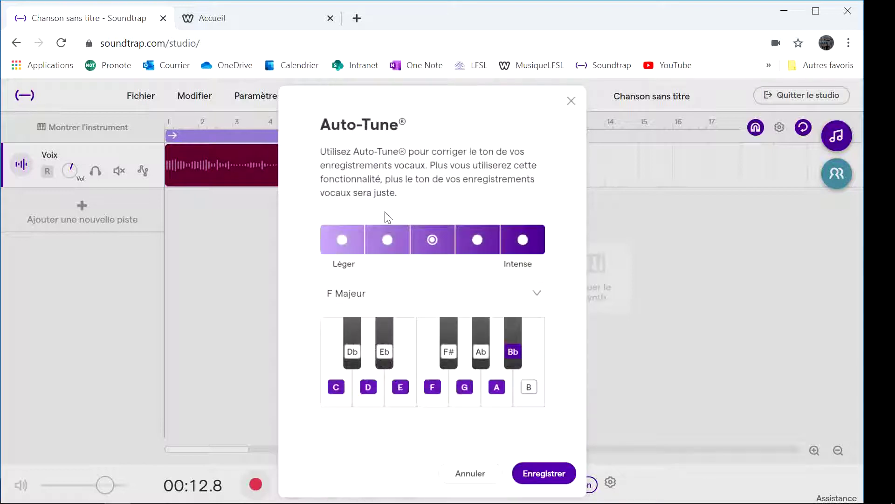
{"action": "left_click", "coordinate": [363, 295]}
{"action": "left_click", "coordinate": [376, 373]}
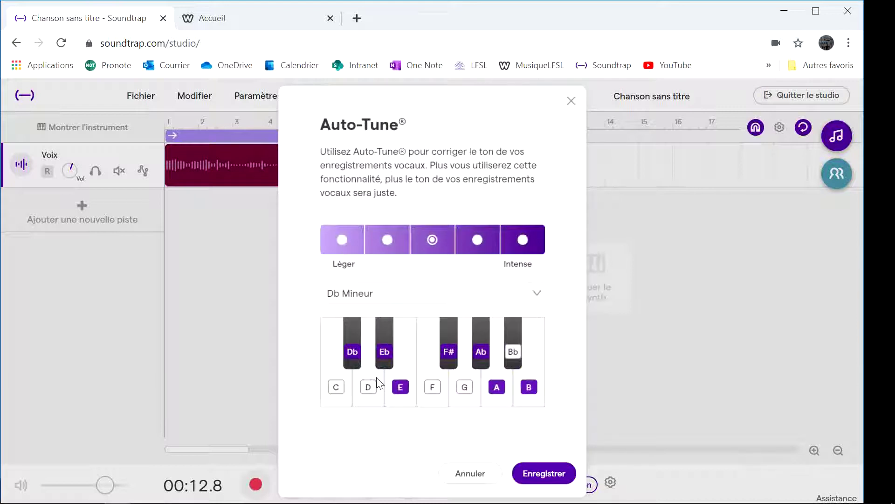
{"action": "left_click", "coordinate": [550, 474]}
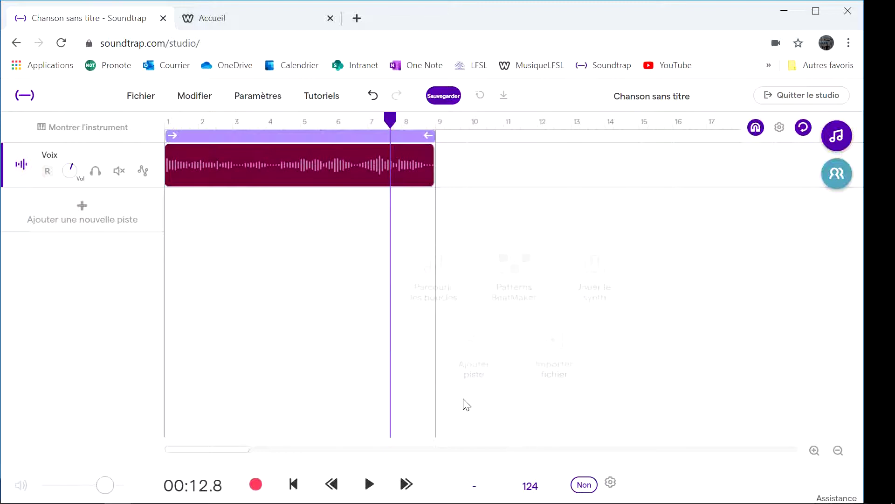
Listen to the Voix clip tuned to Db Mineur from the beginning and stop playback.
{"action": "left_click", "coordinate": [189, 122]}
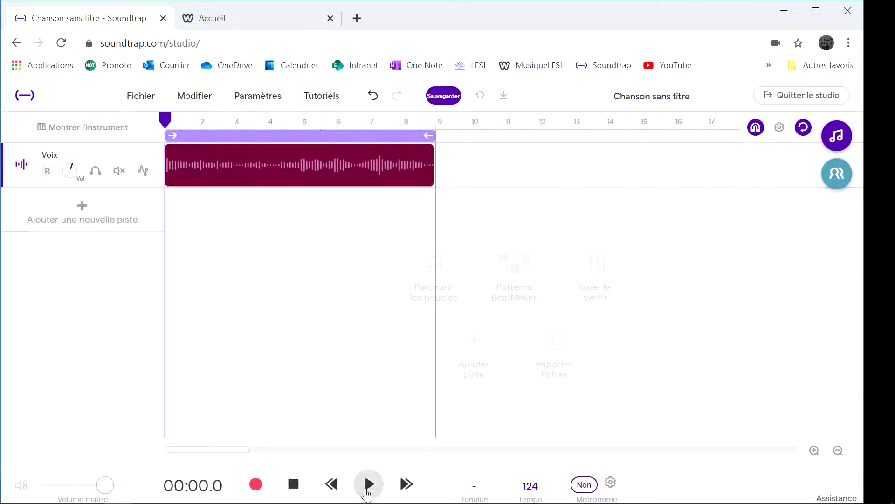
{"action": "left_click", "coordinate": [368, 485]}
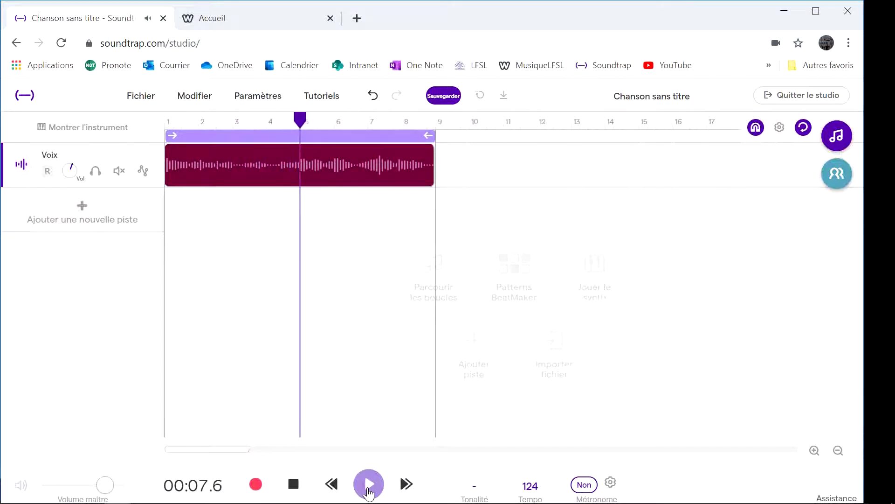
{"action": "left_click", "coordinate": [292, 485]}
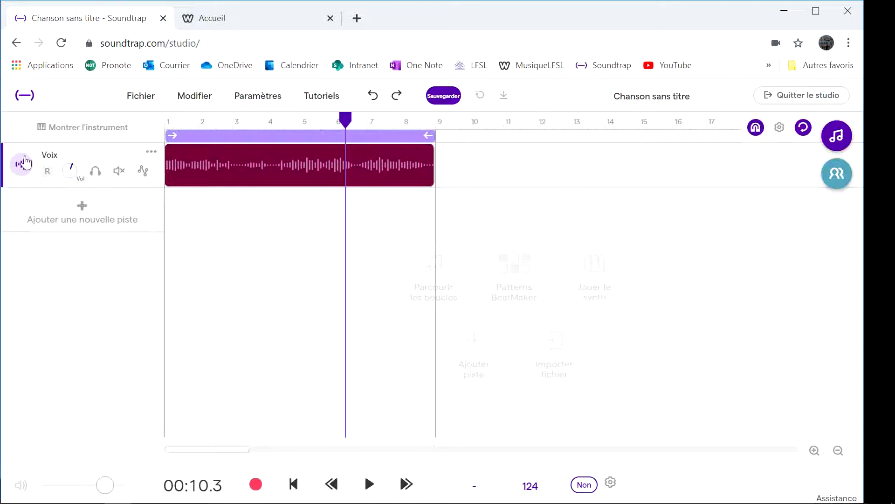
Assign the Pop Delay voice preset to the Voix track and close the instrument settings.
{"action": "left_click", "coordinate": [23, 164]}
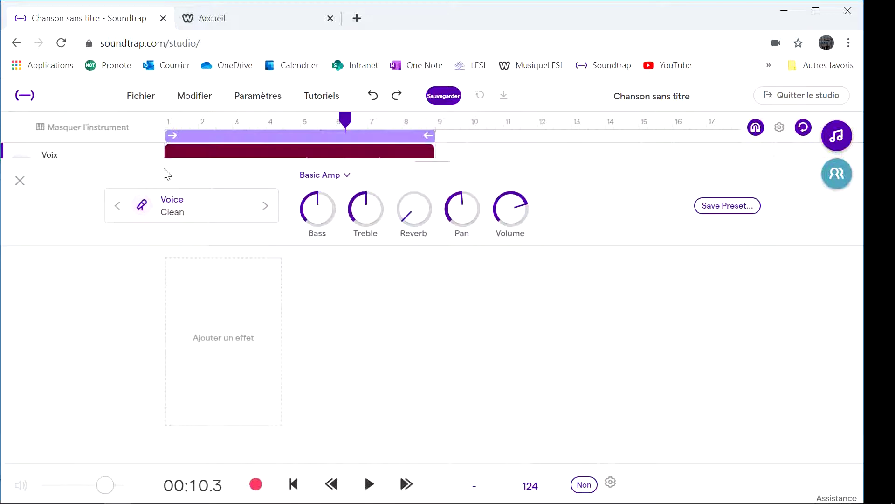
{"action": "left_click", "coordinate": [176, 214]}
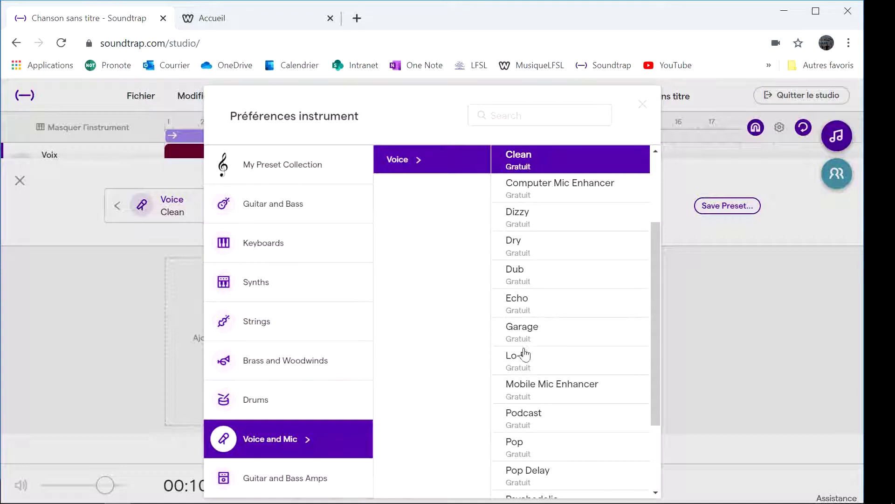
{"action": "left_click_drag", "start_coordinate": [656, 345], "coordinate": [653, 409]}
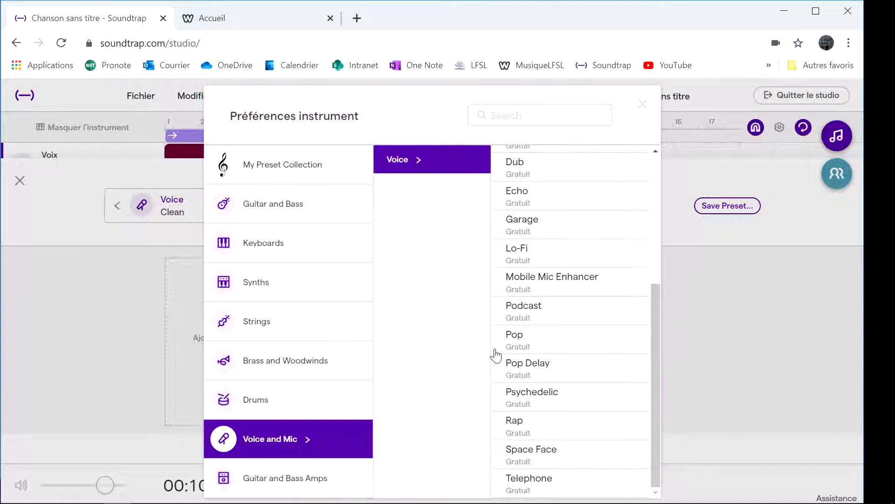
{"action": "left_click", "coordinate": [513, 369]}
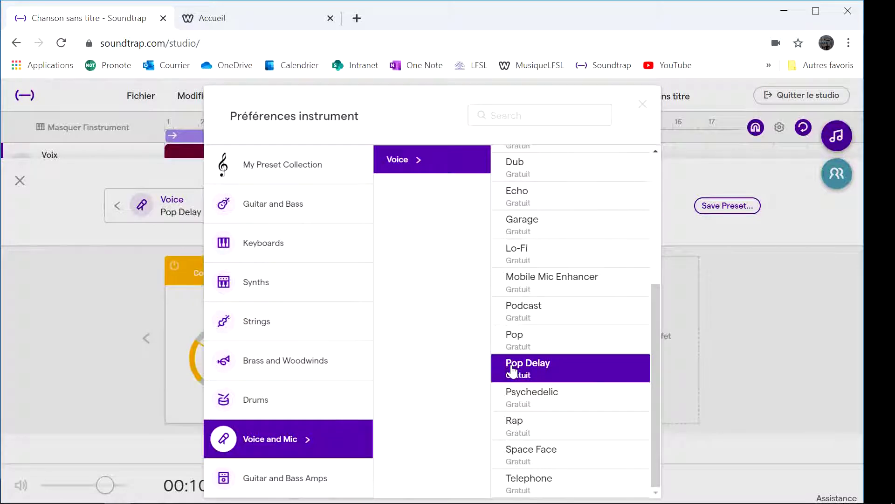
{"action": "left_click", "coordinate": [513, 370]}
{"action": "left_click", "coordinate": [20, 181]}
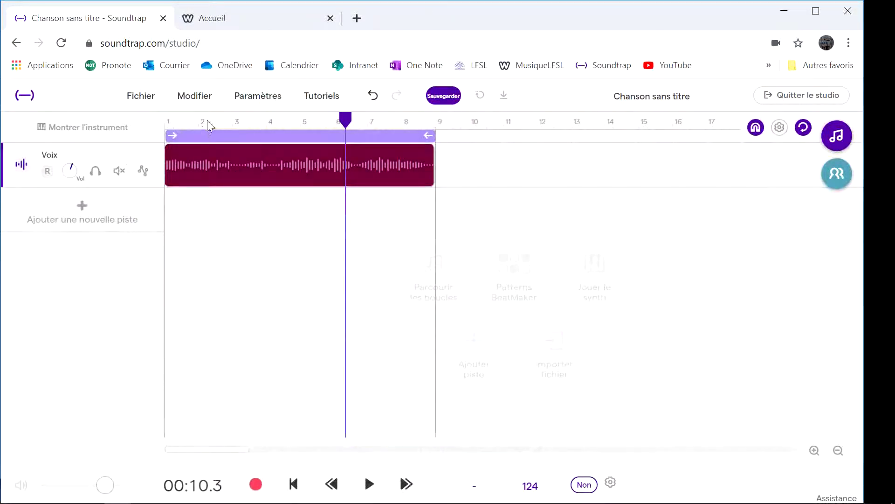
Return the playhead to the start, listen to the Voix track with the Pop Delay preset, and stop.
{"action": "left_click_drag", "start_coordinate": [207, 119], "coordinate": [167, 120]}
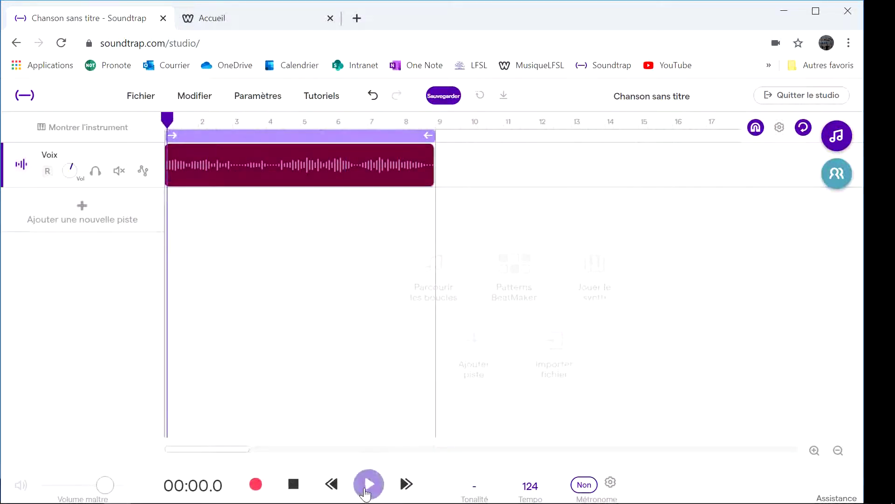
{"action": "left_click", "coordinate": [367, 485]}
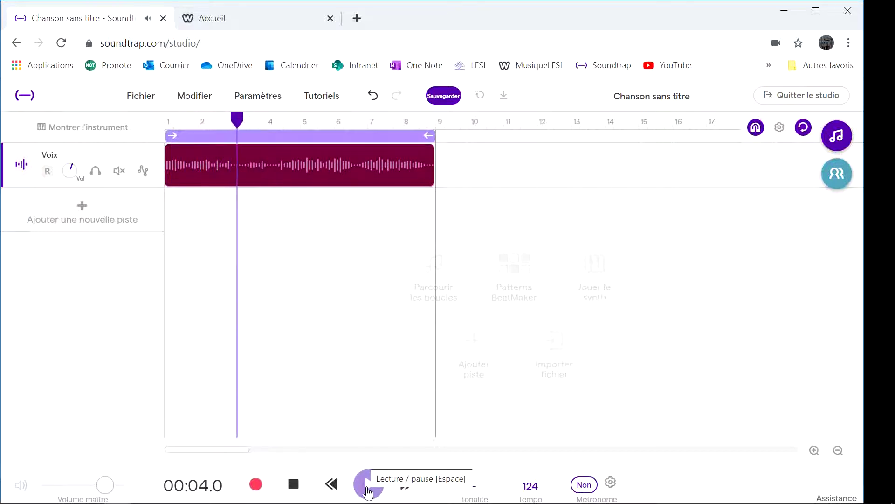
{"action": "left_click", "coordinate": [293, 485]}
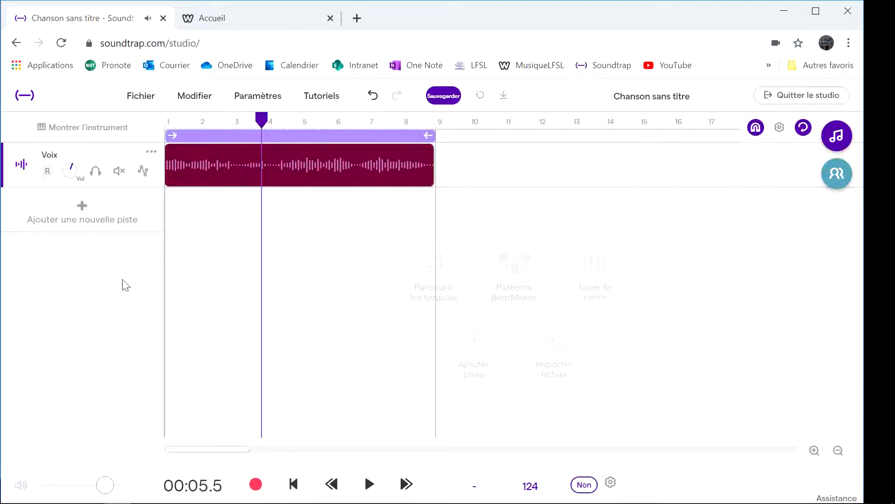
Change the Voix track's voice preset to Church, close the instrument settings and return the playhead to the start.
{"action": "left_click", "coordinate": [14, 172]}
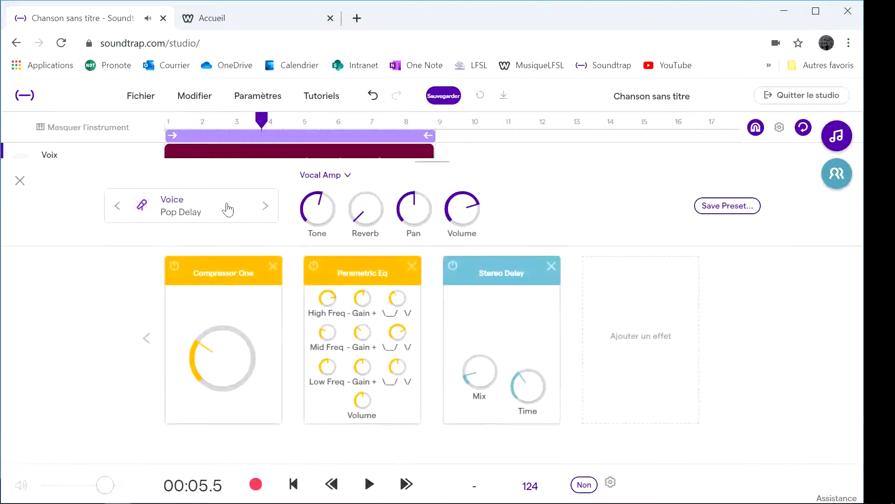
{"action": "left_click", "coordinate": [230, 208]}
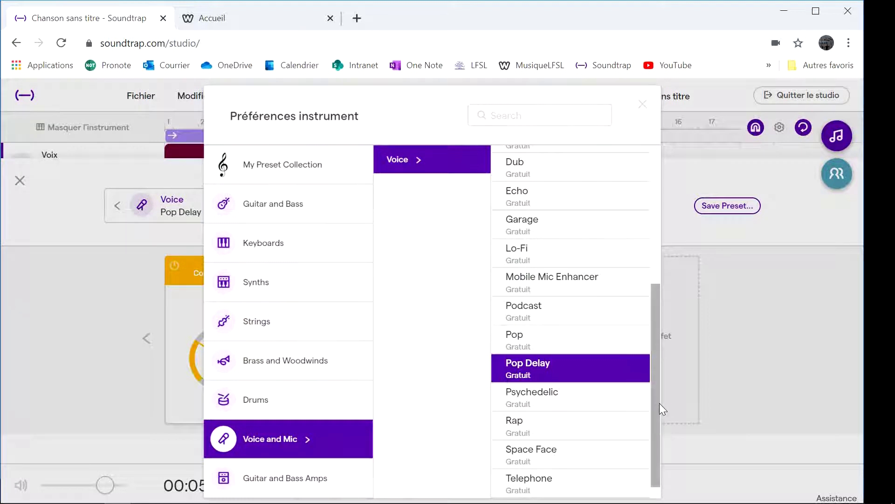
{"action": "left_click_drag", "start_coordinate": [657, 401], "coordinate": [663, 269]}
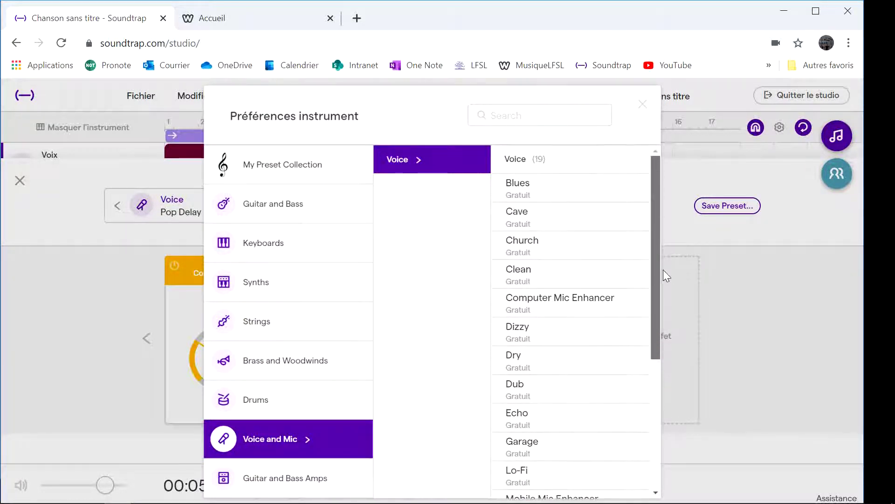
{"action": "left_click", "coordinate": [532, 243]}
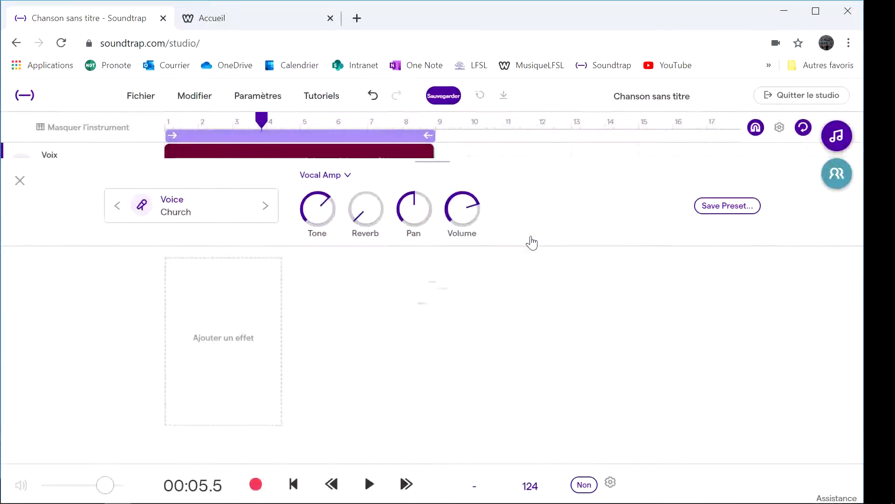
{"action": "left_click", "coordinate": [19, 181]}
{"action": "key", "text": "Return"}
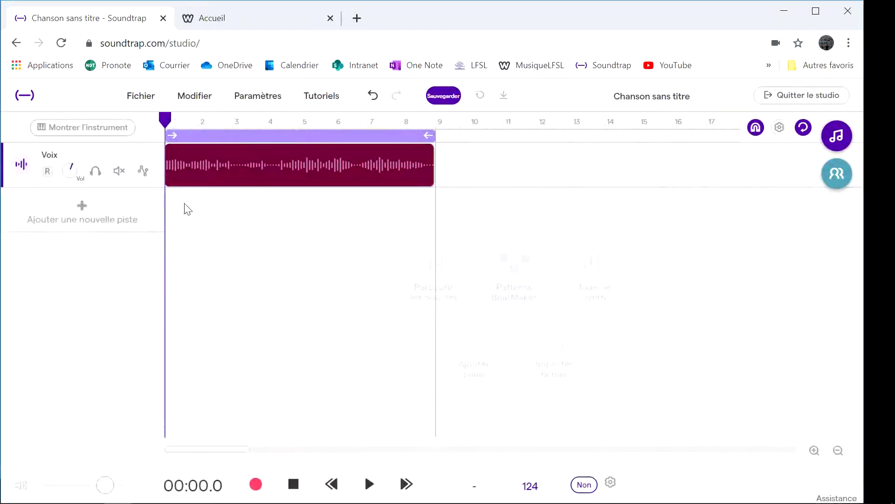
Listen to the Voix track with the Church preset, stop, and change its voice preset to Clean.
{"action": "left_click", "coordinate": [371, 483]}
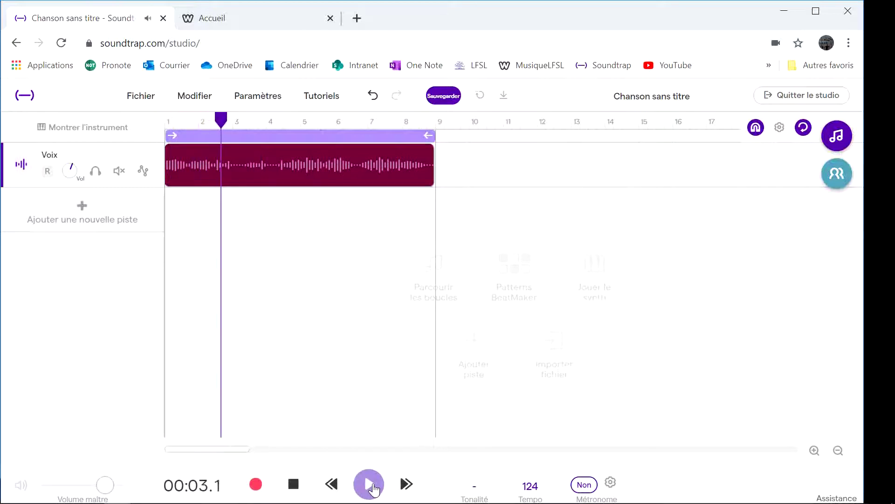
{"action": "left_click", "coordinate": [370, 485]}
{"action": "left_click", "coordinate": [20, 164]}
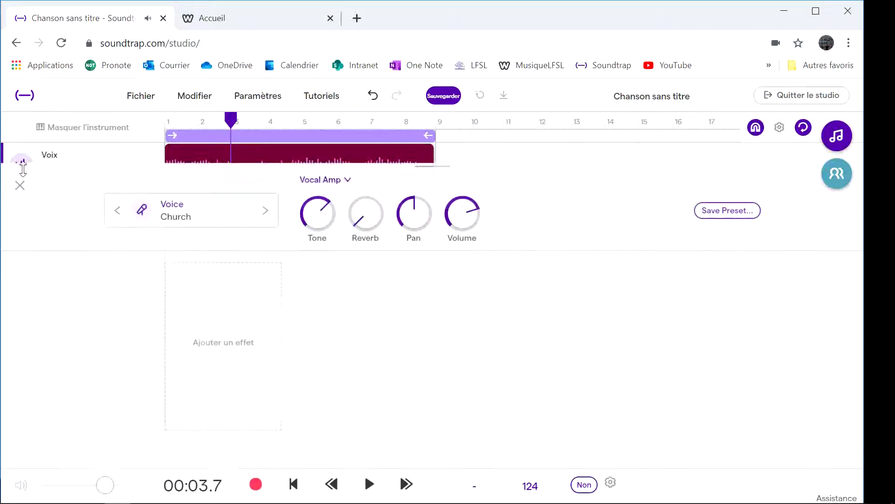
{"action": "left_click", "coordinate": [152, 210]}
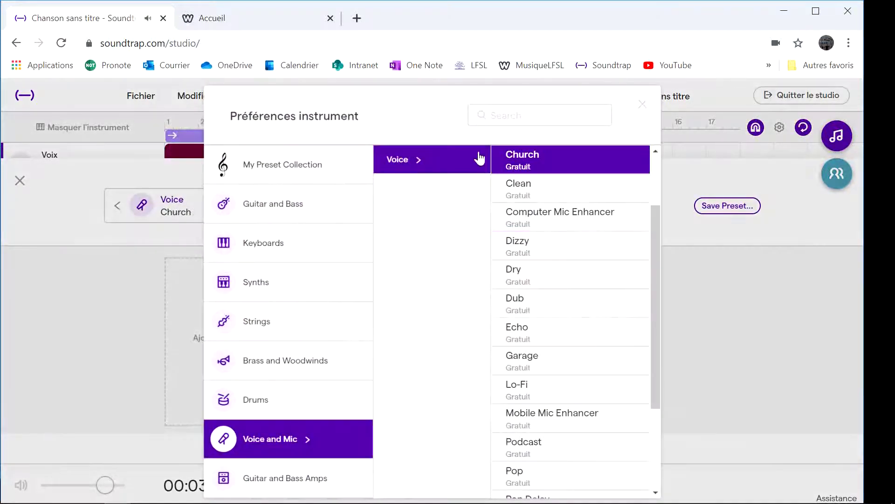
{"action": "left_click_drag", "start_coordinate": [656, 245], "coordinate": [654, 166]}
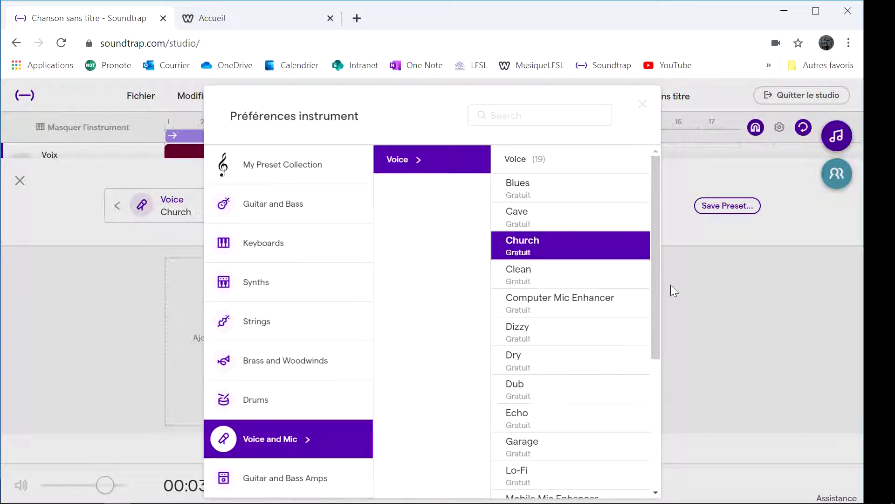
{"action": "left_click", "coordinate": [551, 281]}
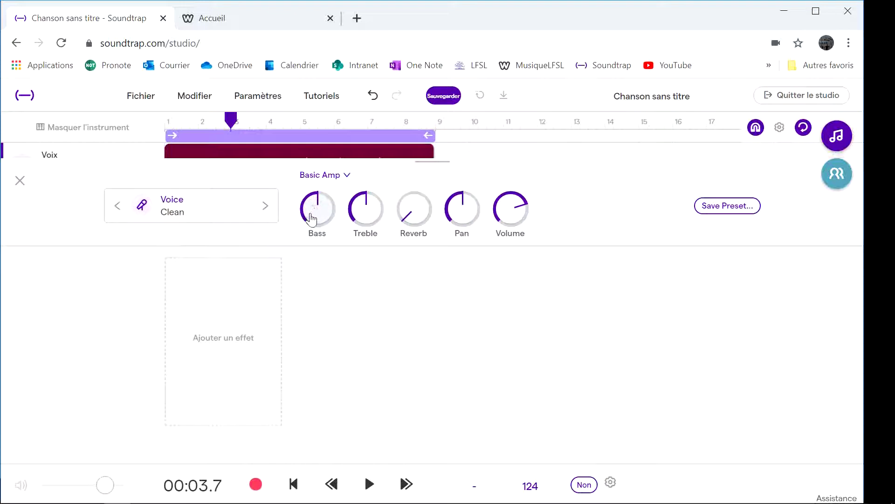
Set the Clean preset's Bass and Treble slightly below their midpoints while listening to the Voix track from the start.
{"action": "left_click_drag", "start_coordinate": [310, 220], "coordinate": [308, 245]}
{"action": "left_click_drag", "start_coordinate": [231, 122], "coordinate": [83, 145]}
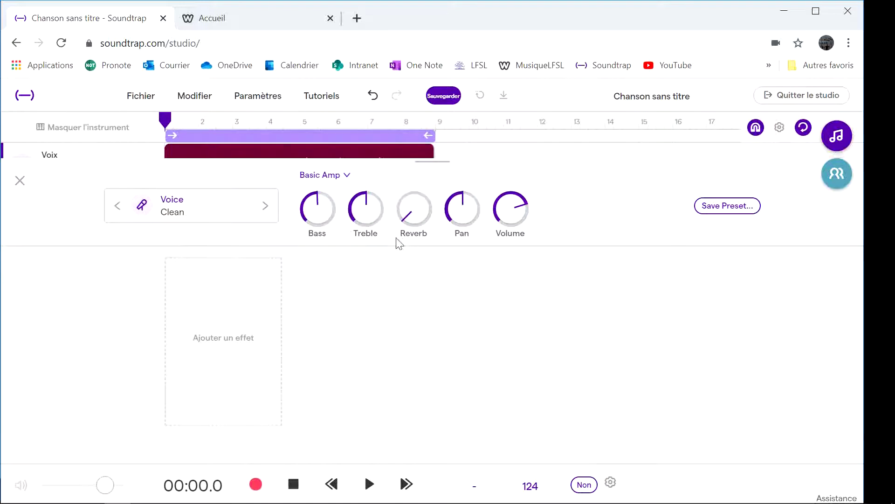
{"action": "key", "text": "space"}
{"action": "left_click_drag", "start_coordinate": [380, 230], "coordinate": [364, 194]}
{"action": "key", "text": "space"}
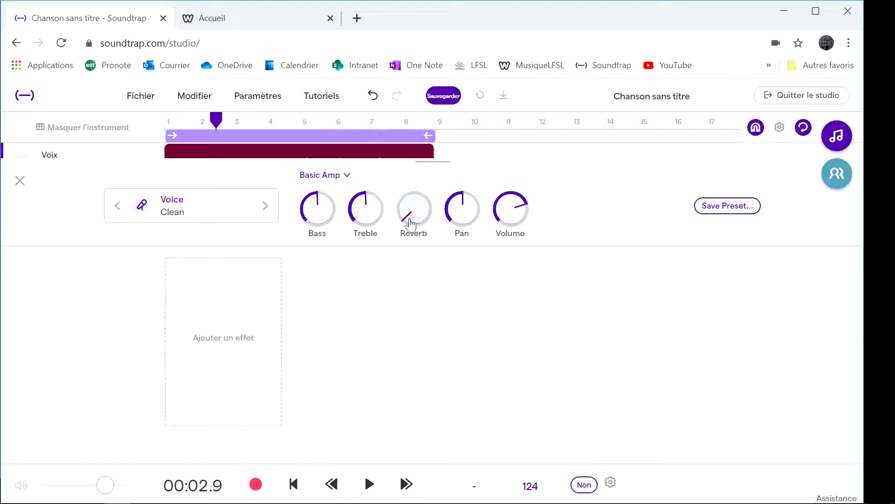
Raise the Reverb of the Voix track to about halfway during playback, and stop.
{"action": "key", "text": "space"}
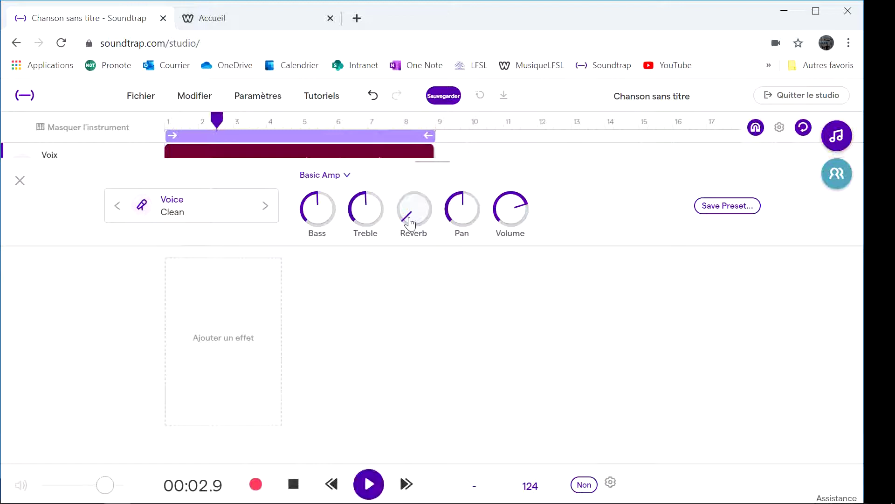
{"action": "left_click_drag", "start_coordinate": [410, 205], "coordinate": [398, 127]}
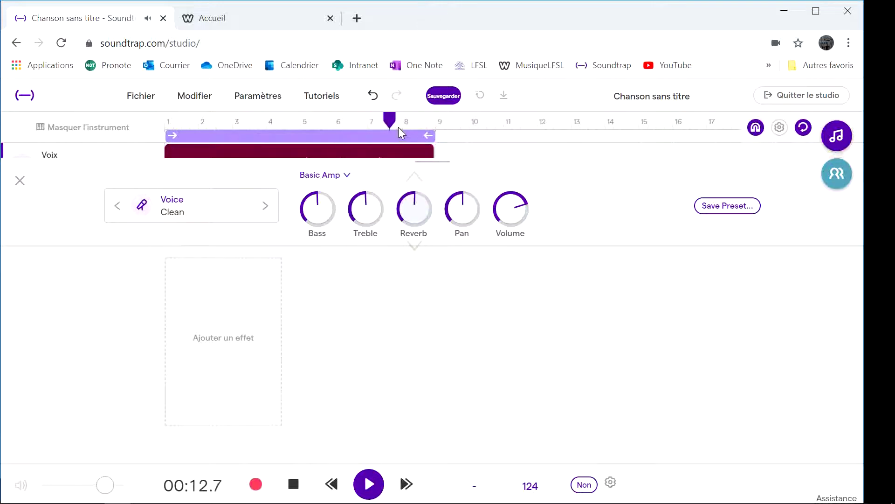
{"action": "key", "text": "space"}
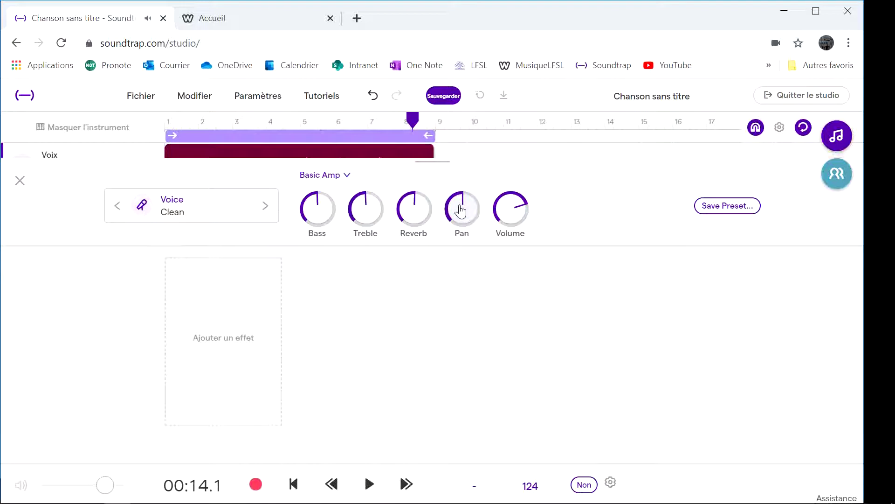
Pan the Voix track slightly to the left while listening, and stop playback.
{"action": "key", "text": "space"}
{"action": "left_click_drag", "start_coordinate": [461, 211], "coordinate": [463, 175]}
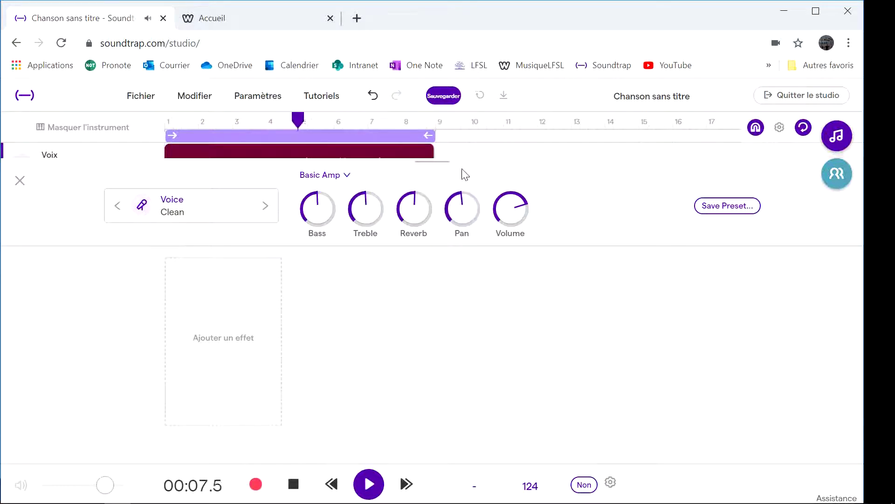
{"action": "key", "text": "space"}
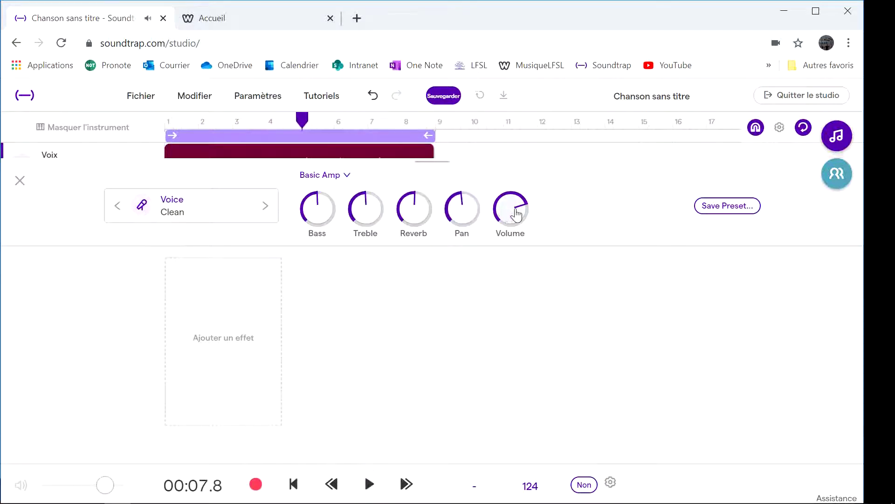
Adjust the Voix track's volume from both the track and the instrument settings, leaving it somewhat below the midpoint.
{"action": "left_click", "coordinate": [20, 182]}
{"action": "mouse_move", "coordinate": [71, 175]}
{"action": "left_mouse_down"}
{"action": "mouse_move", "coordinate": [53, 212]}
{"action": "mouse_move", "coordinate": [55, 166]}
{"action": "mouse_move", "coordinate": [53, 191]}
{"action": "mouse_move", "coordinate": [58, 176]}
{"action": "left_mouse_up"}
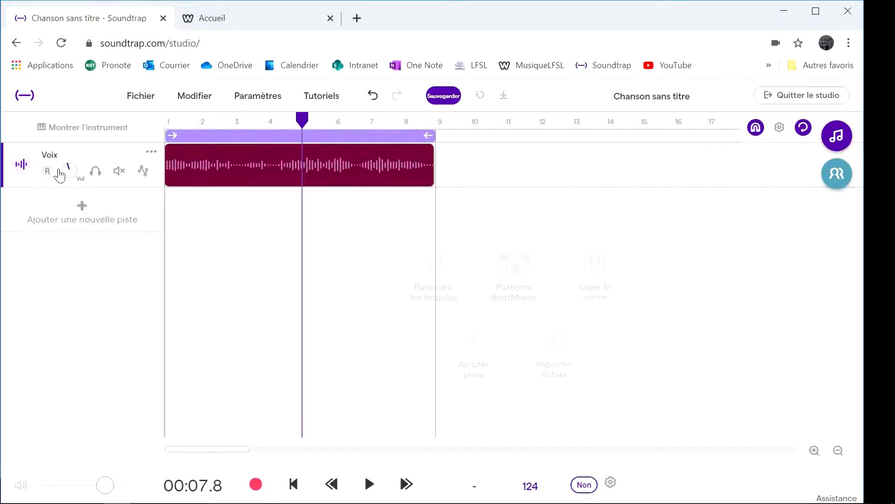
{"action": "left_click", "coordinate": [21, 164]}
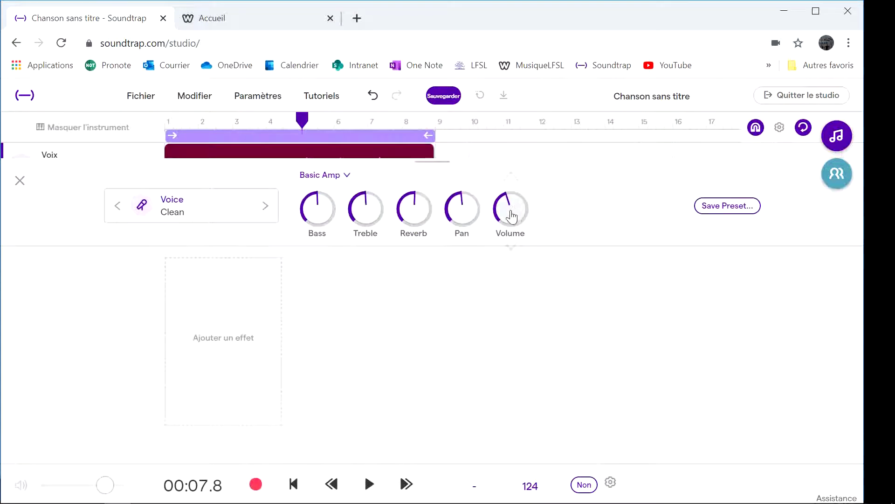
{"action": "left_click_drag", "start_coordinate": [512, 216], "coordinate": [503, 279]}
{"action": "left_click", "coordinate": [18, 180]}
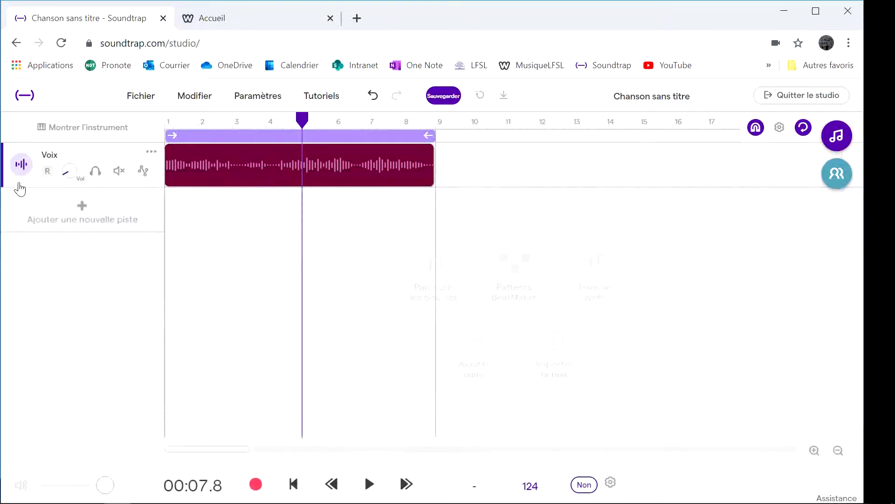
{"action": "left_click_drag", "start_coordinate": [82, 145], "coordinate": [73, 140]}
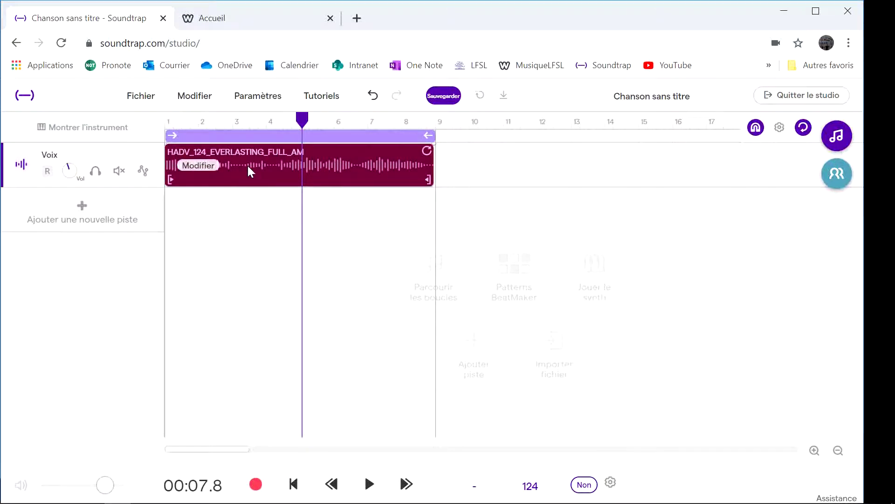
Add a Stereo Delay effect to the Voix track and turn its Mix down to the minimum.
{"action": "left_click", "coordinate": [21, 171]}
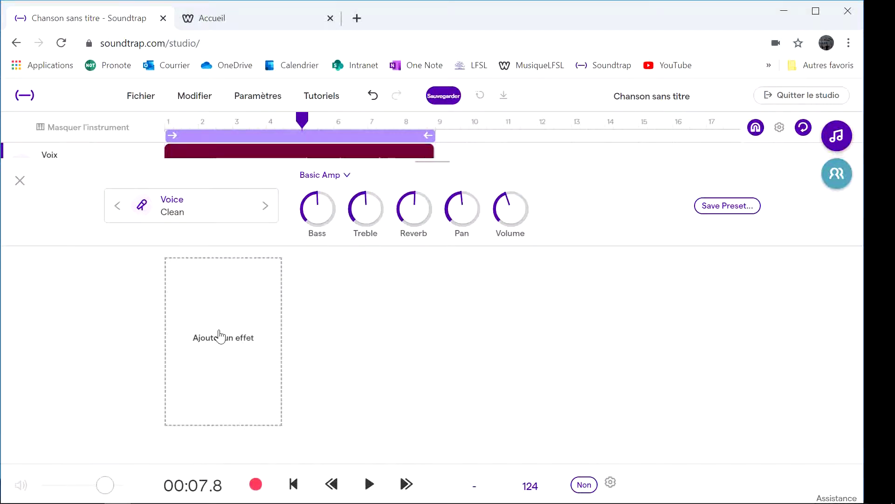
{"action": "left_click", "coordinate": [221, 336]}
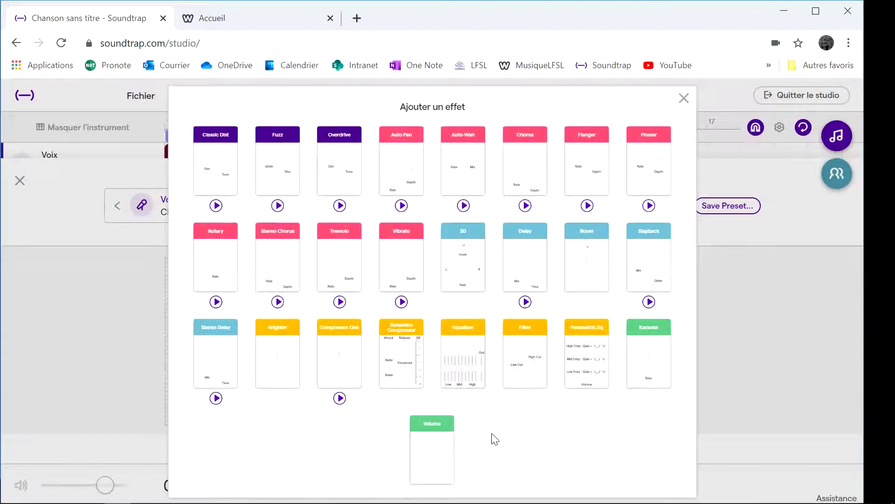
{"action": "left_click", "coordinate": [222, 349]}
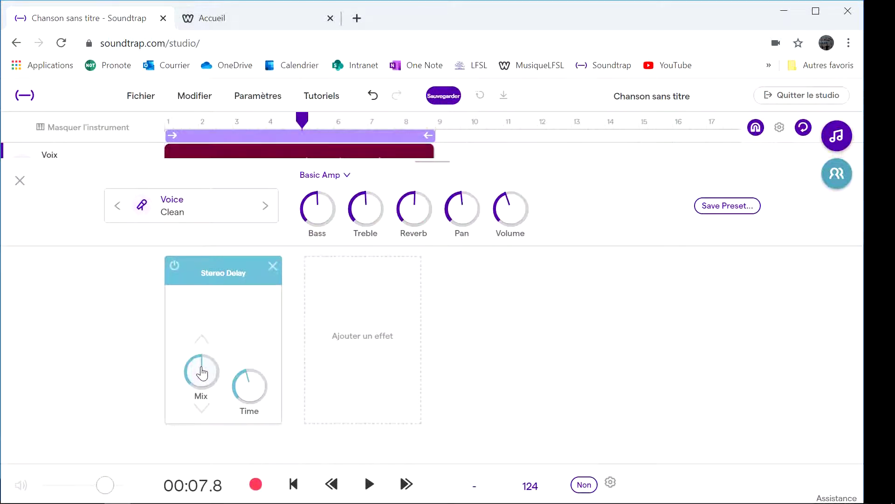
{"action": "left_click_drag", "start_coordinate": [202, 373], "coordinate": [171, 402]}
Raise the Stereo Delay's Mix and Time to roughly two thirds during playback, and stop.
{"action": "left_click", "coordinate": [369, 484]}
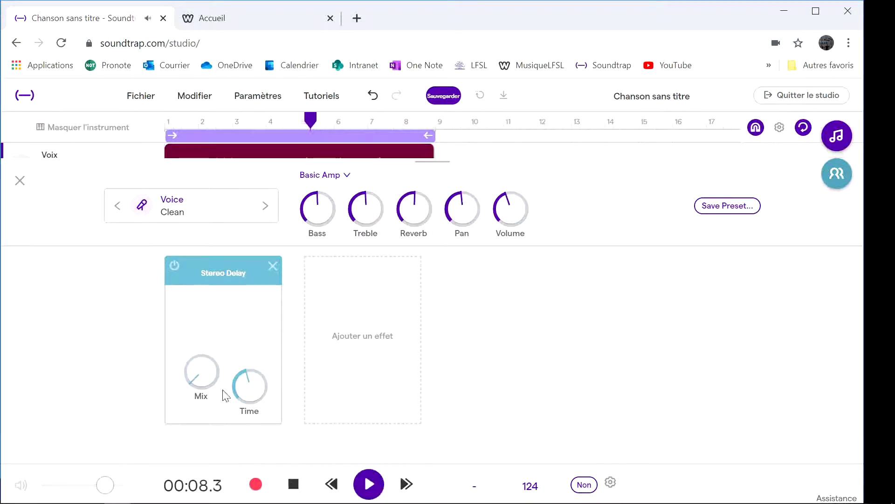
{"action": "left_click_drag", "start_coordinate": [200, 355], "coordinate": [227, 245]}
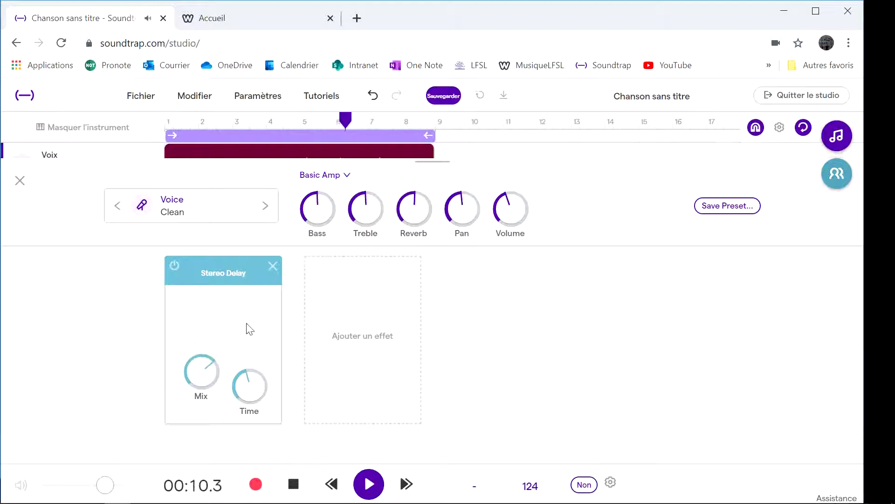
{"action": "left_click_drag", "start_coordinate": [251, 400], "coordinate": [262, 362]}
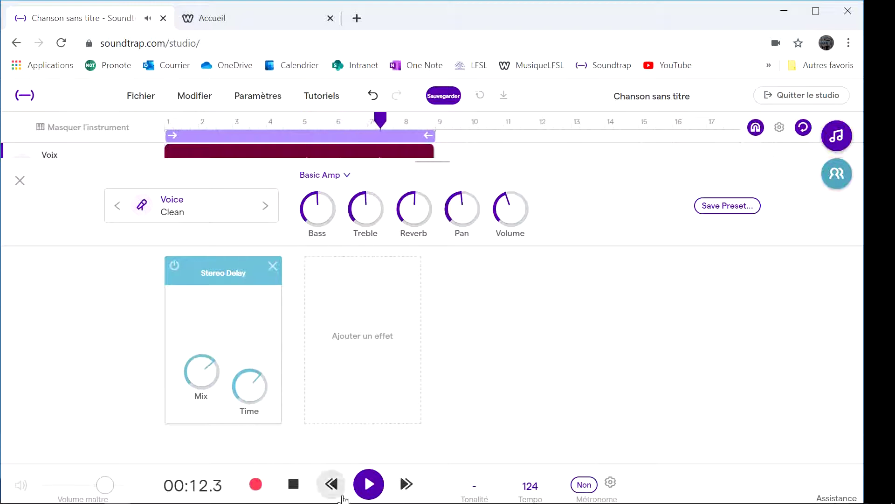
{"action": "left_click", "coordinate": [293, 487]}
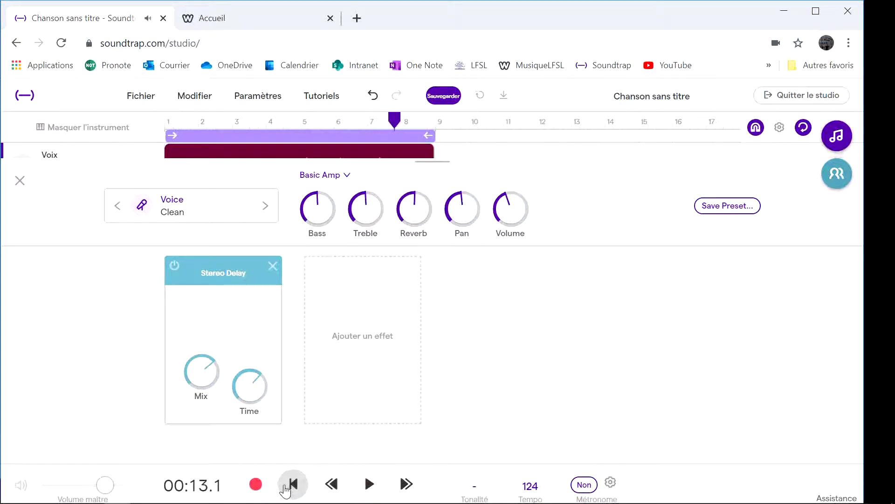
Lower the Stereo Delay's Time to about half and its Mix a little below half, and listen from the beginning.
{"action": "left_click_drag", "start_coordinate": [255, 392], "coordinate": [243, 422]}
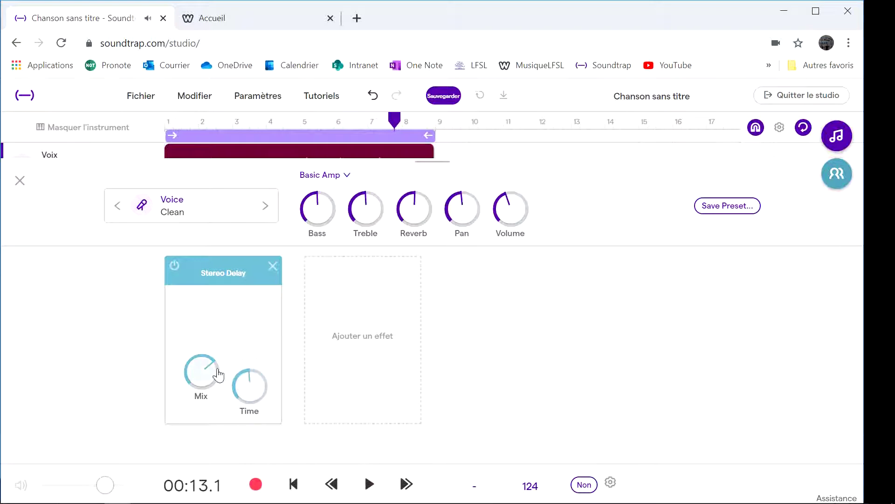
{"action": "left_click_drag", "start_coordinate": [219, 374], "coordinate": [191, 396]}
{"action": "left_click", "coordinate": [293, 483]}
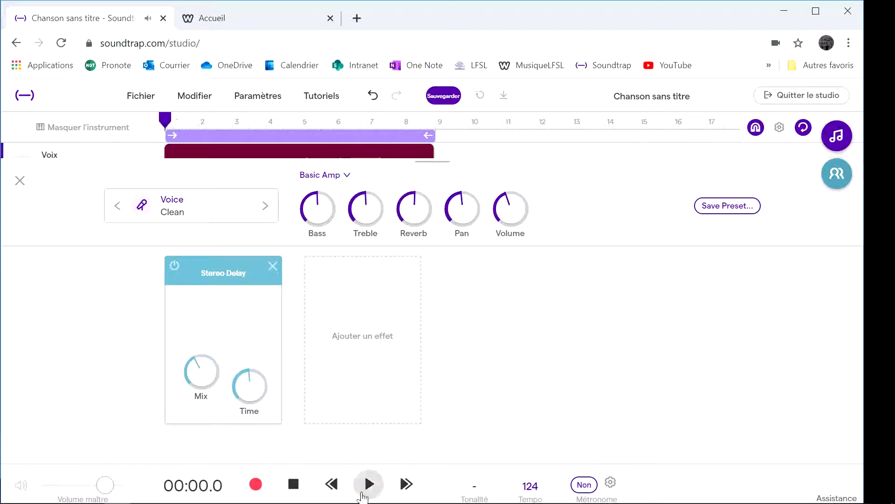
{"action": "left_click", "coordinate": [369, 483]}
{"action": "left_click", "coordinate": [293, 484]}
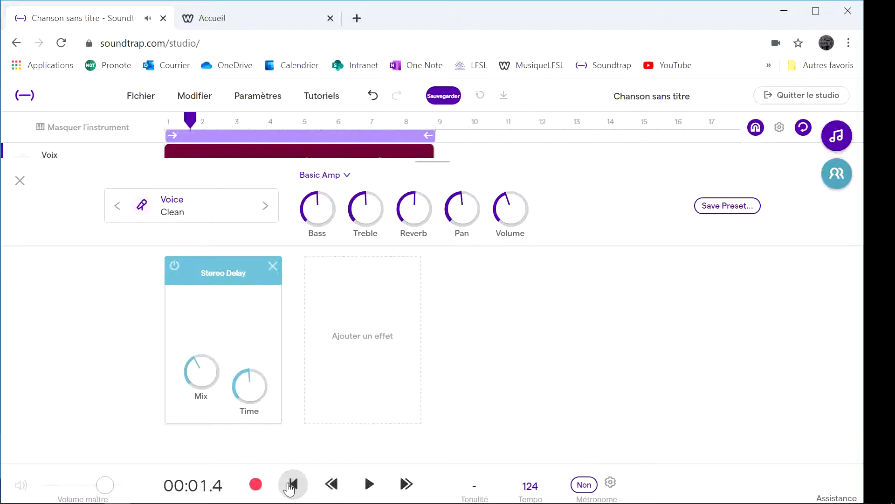
Add an Overdrive effect after the Stereo Delay and set its Dist to about one third.
{"action": "left_click", "coordinate": [378, 359]}
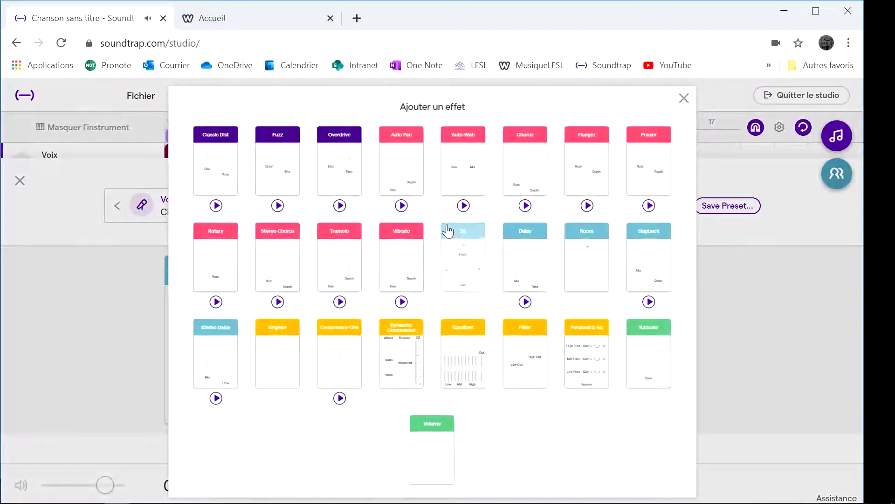
{"action": "left_click", "coordinate": [355, 148]}
{"action": "left_click_drag", "start_coordinate": [340, 316], "coordinate": [324, 342]}
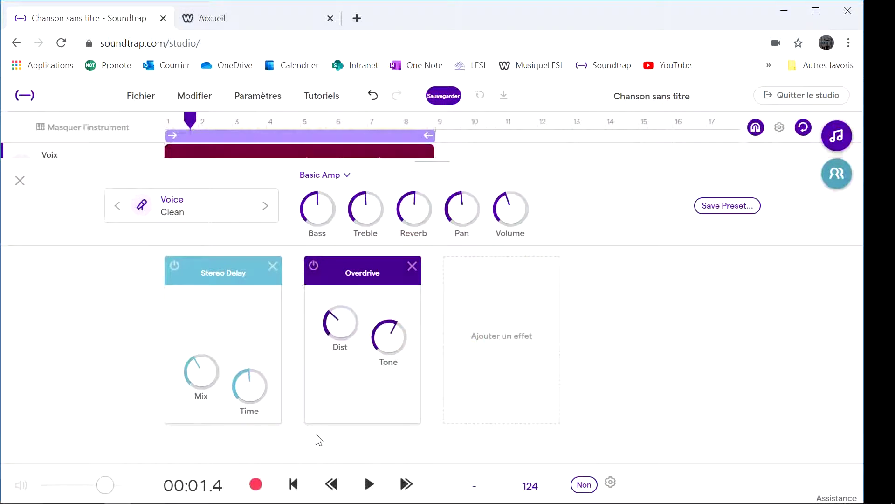
Lower the Overdrive's Tone to just under half and its Dist to about one fifth while listening, and stop.
{"action": "left_click", "coordinate": [369, 484]}
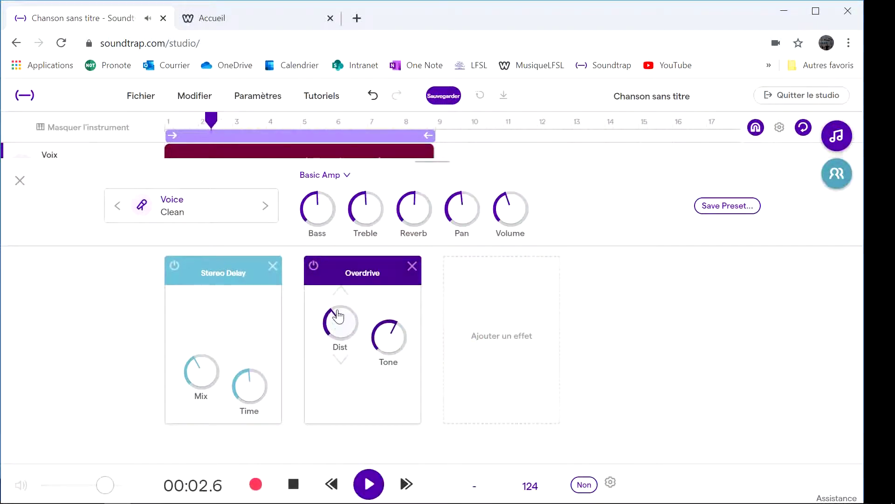
{"action": "left_click_drag", "start_coordinate": [398, 356], "coordinate": [383, 368]}
{"action": "left_click_drag", "start_coordinate": [340, 322], "coordinate": [321, 353]}
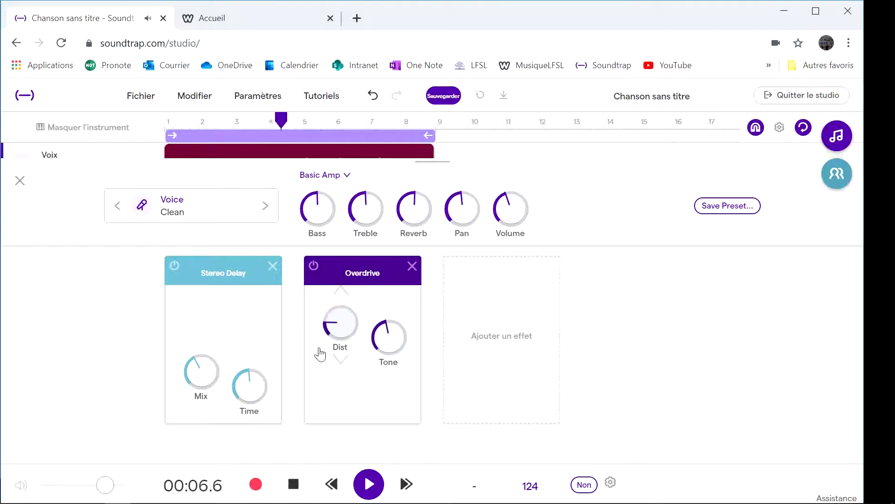
{"action": "left_click", "coordinate": [298, 490]}
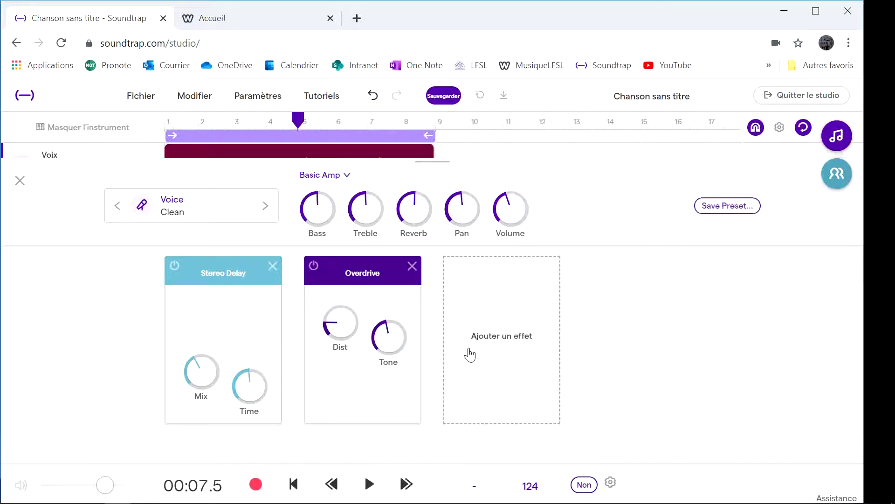
Remove the Overdrive and Stereo Delay effects from the Voix track and close the instrument settings.
{"action": "left_click", "coordinate": [412, 266]}
{"action": "left_click", "coordinate": [273, 266]}
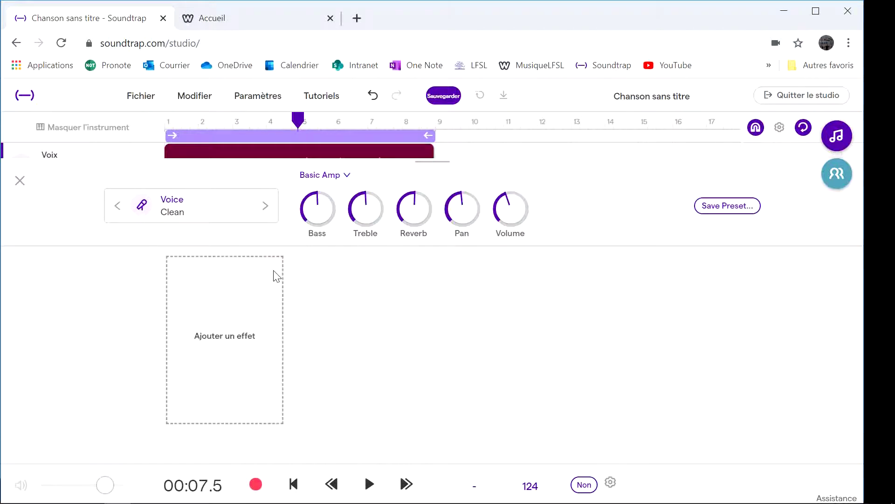
{"action": "left_click", "coordinate": [20, 181]}
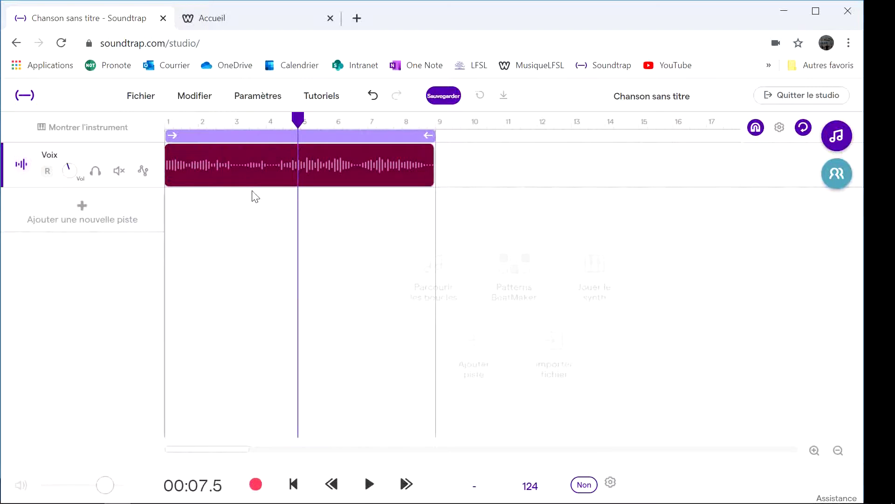
Find Guitar loops, add Bedroom Chill - Lofi Guitar & Drums 1 on a new track, and close the loop browser.
{"action": "left_click", "coordinate": [837, 136]}
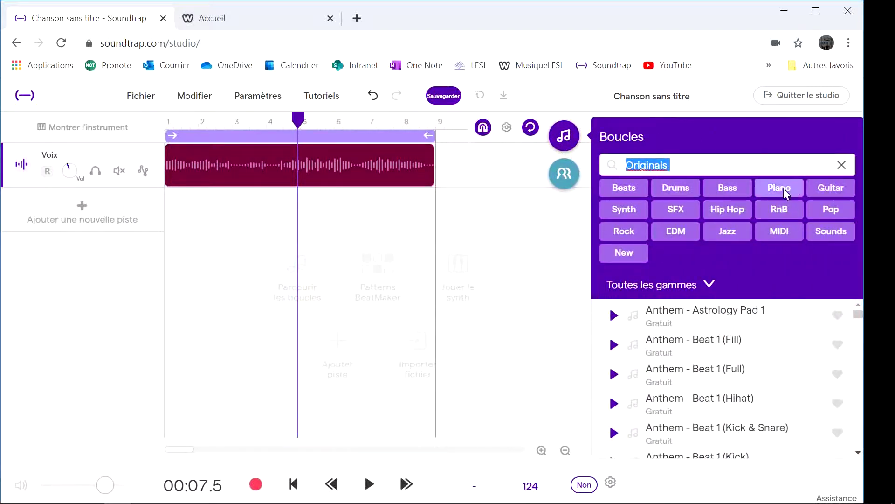
{"action": "left_click", "coordinate": [828, 188]}
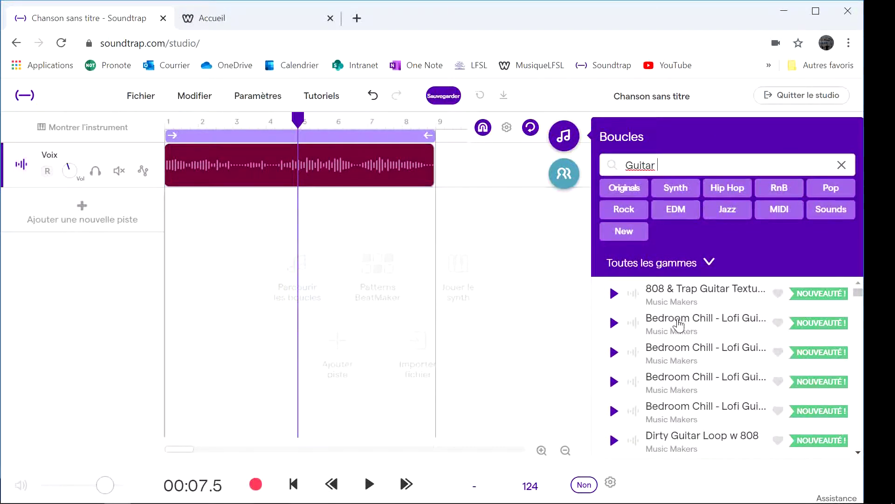
{"action": "left_click_drag", "start_coordinate": [687, 323], "coordinate": [484, 290]}
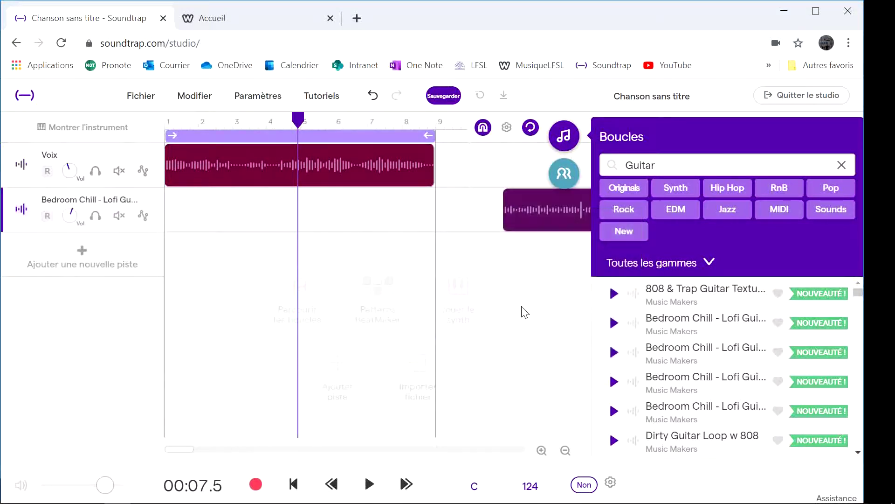
{"action": "left_click", "coordinate": [557, 134]}
Align the guitar clip with the end of the Voix clip, move the cycle region over it, and play from its start.
{"action": "left_click_drag", "start_coordinate": [579, 194], "coordinate": [539, 208]}
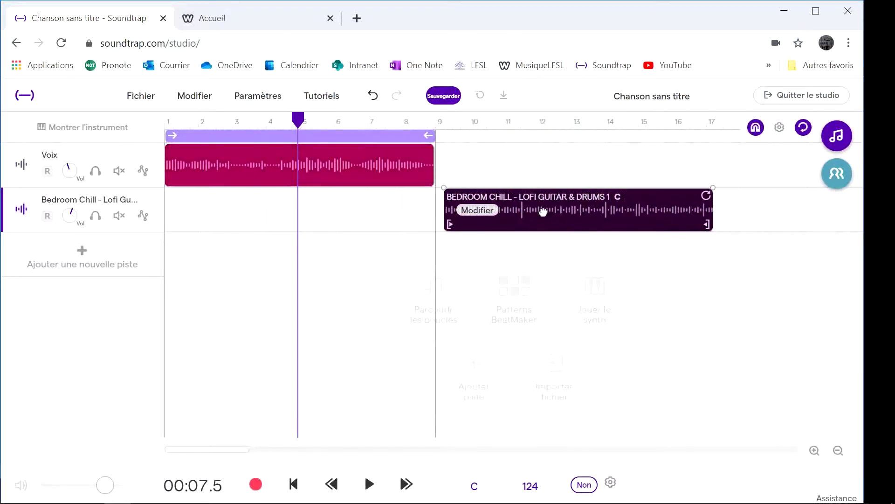
{"action": "left_click_drag", "start_coordinate": [376, 136], "coordinate": [648, 137]}
{"action": "left_click_drag", "start_coordinate": [612, 225], "coordinate": [604, 226]}
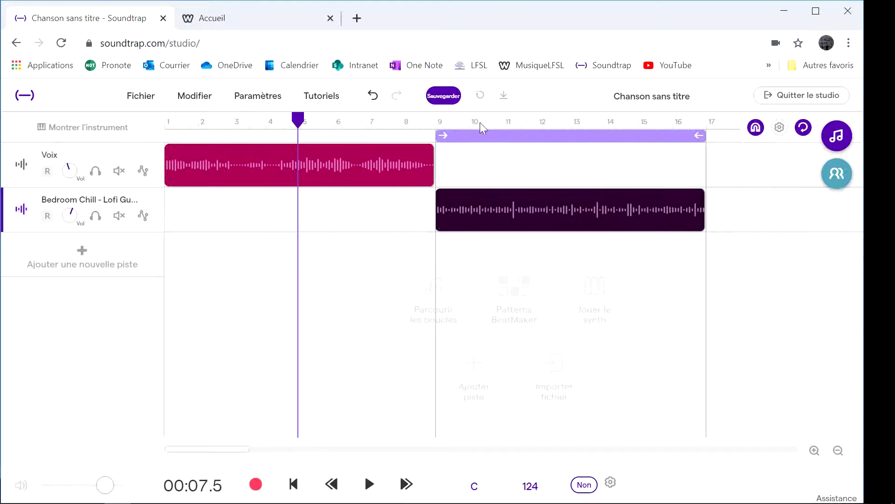
{"action": "left_click", "coordinate": [434, 124]}
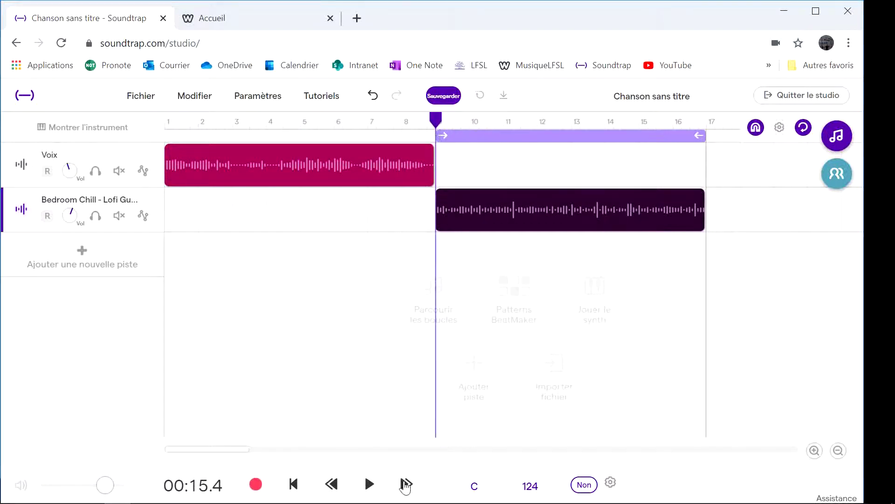
{"action": "left_click", "coordinate": [368, 485]}
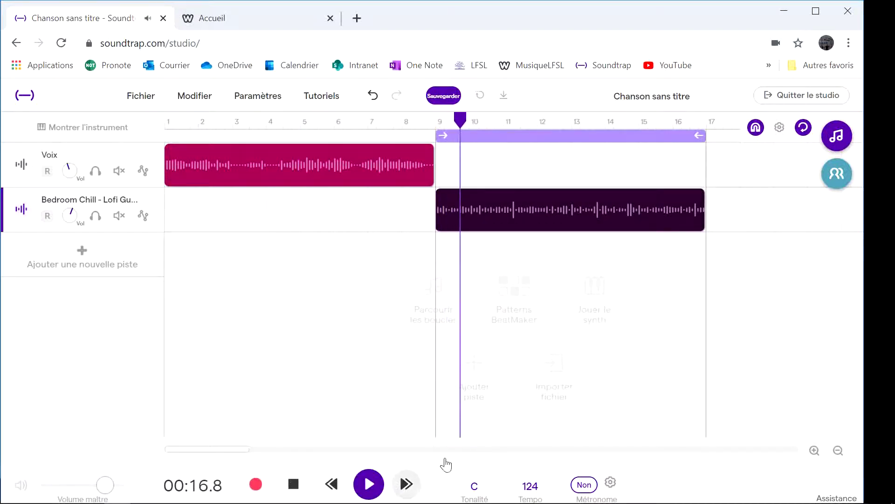
Add a Stereo Delay to the Bedroom Chill track, set its Time slightly above half, and raise the amp's Reverb to about one third.
{"action": "left_click", "coordinate": [19, 209]}
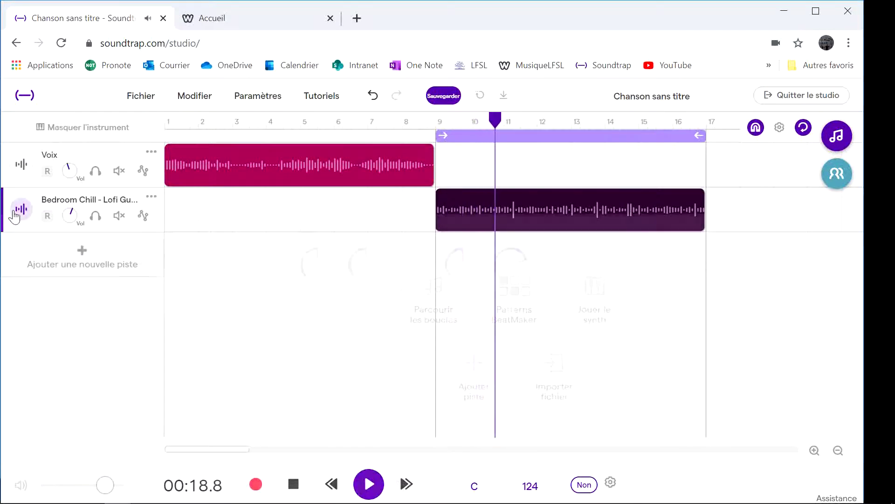
{"action": "left_click", "coordinate": [204, 299]}
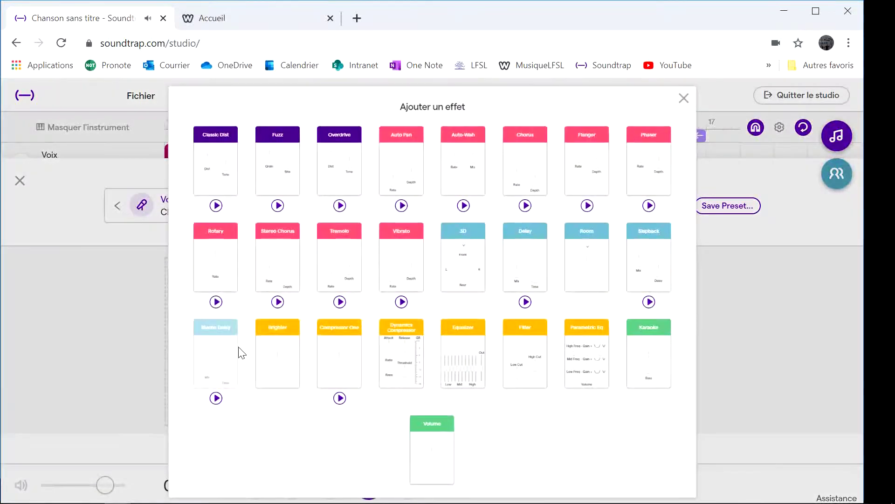
{"action": "left_click", "coordinate": [226, 359]}
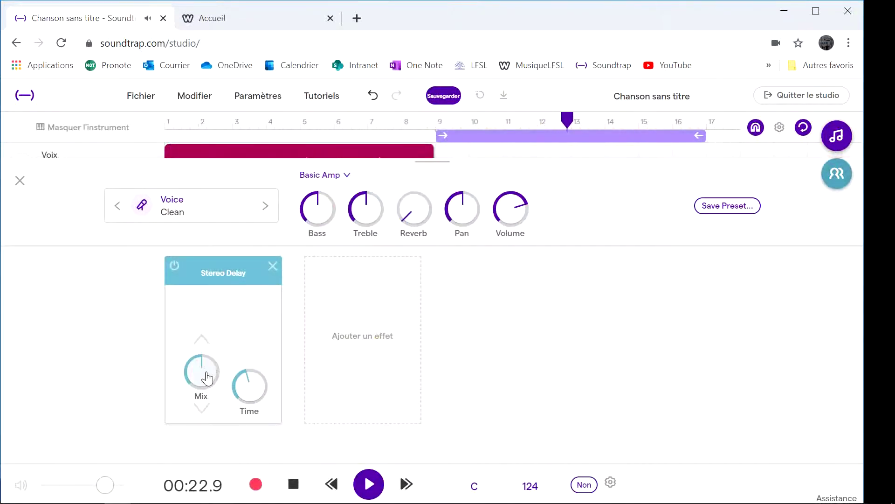
{"action": "left_click_drag", "start_coordinate": [255, 369], "coordinate": [258, 362]}
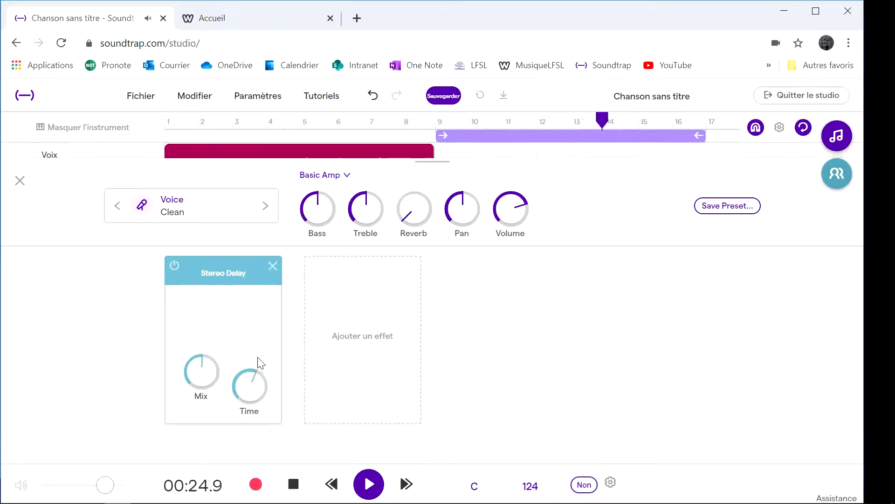
{"action": "left_click_drag", "start_coordinate": [425, 214], "coordinate": [425, 154]}
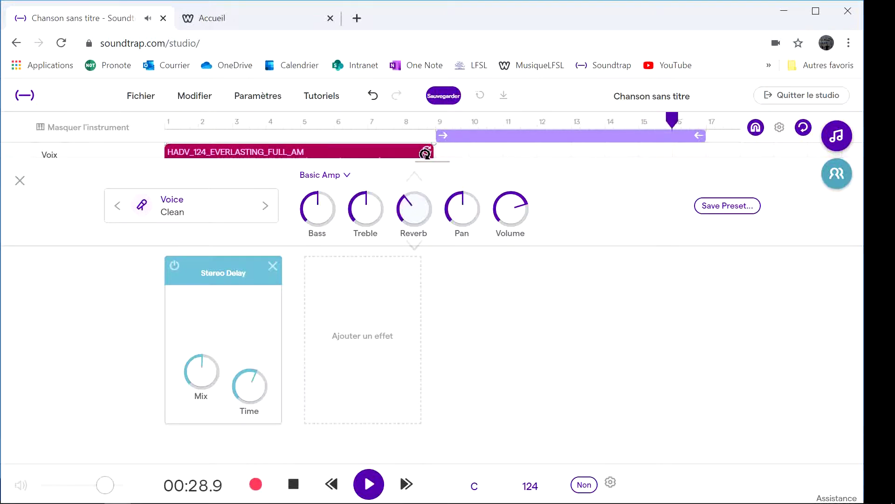
Add a Stereo Chorus after the Stereo Delay, with Depth at about half and Rate a little above half.
{"action": "left_click", "coordinate": [368, 372]}
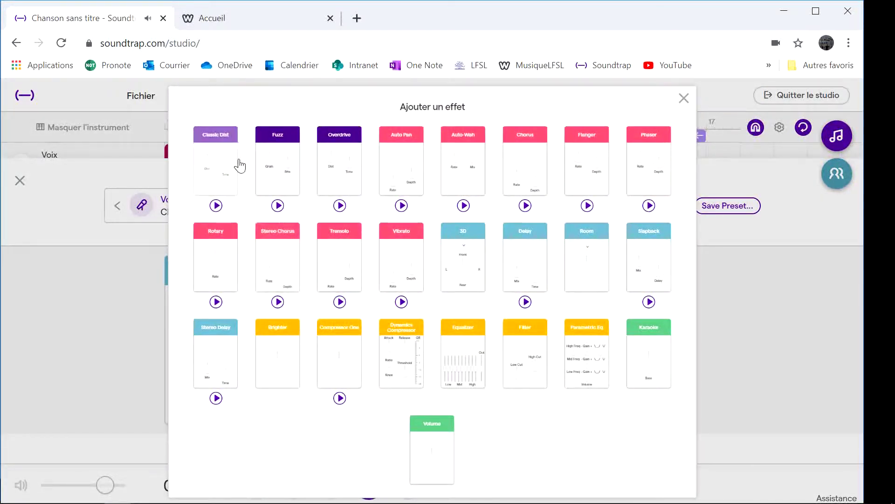
{"action": "left_click", "coordinate": [270, 248]}
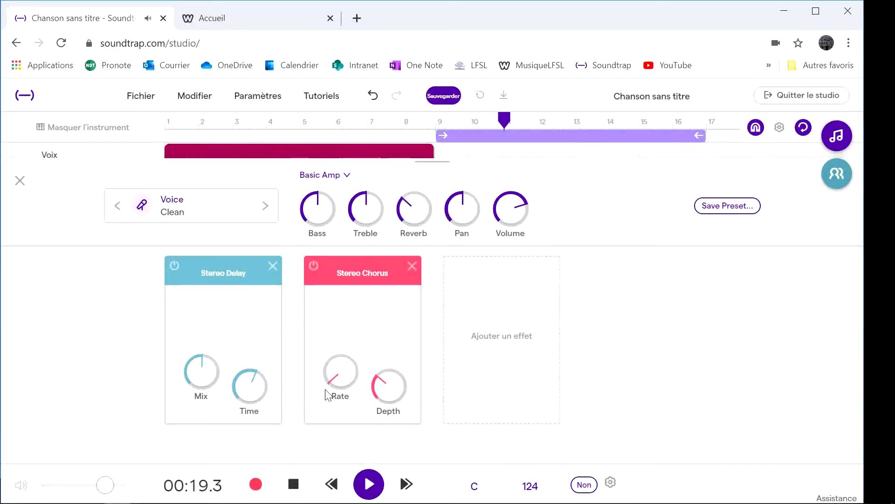
{"action": "left_click_drag", "start_coordinate": [384, 394], "coordinate": [400, 356]}
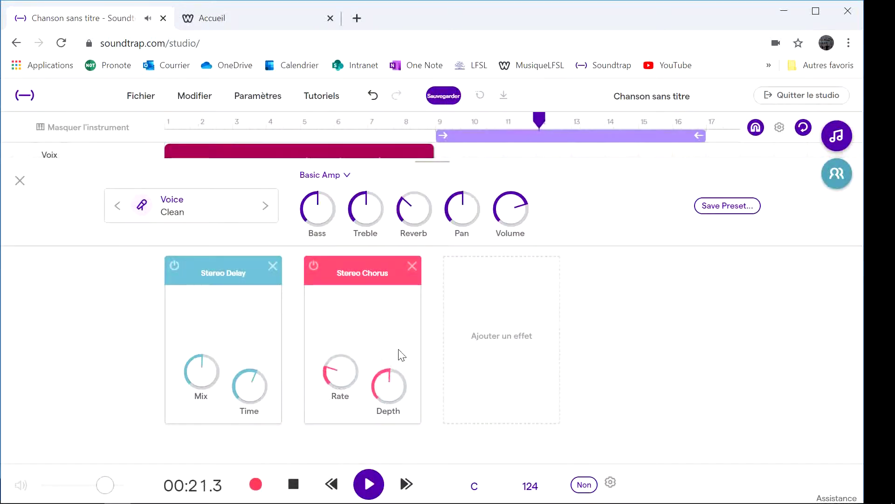
{"action": "left_click_drag", "start_coordinate": [340, 370], "coordinate": [380, 308]}
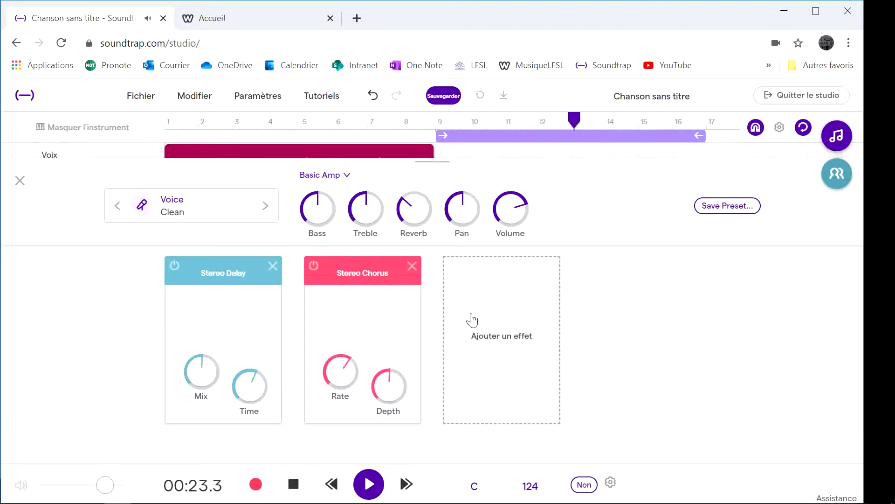
Try a Fuzz effect after the Stereo Chorus with Grain near minimum and Bite at about three quarters, and remove it.
{"action": "left_click", "coordinate": [502, 342]}
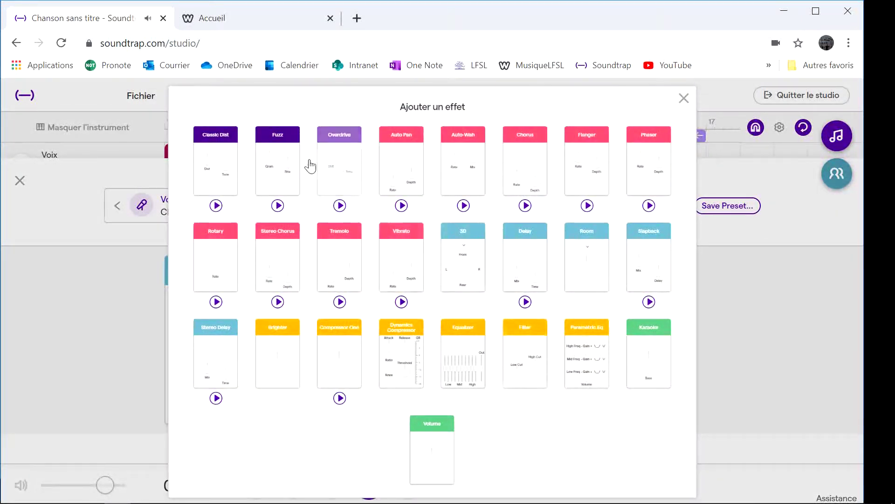
{"action": "left_click", "coordinate": [277, 148]}
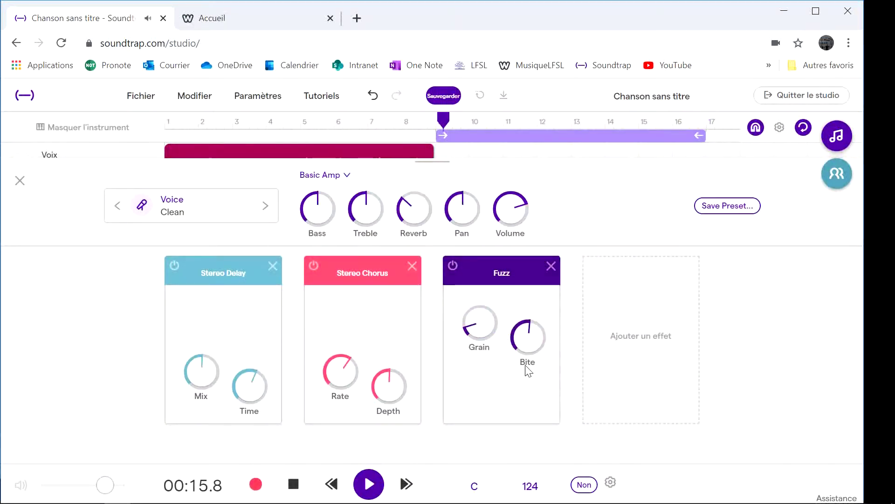
{"action": "left_click_drag", "start_coordinate": [538, 336], "coordinate": [514, 337]}
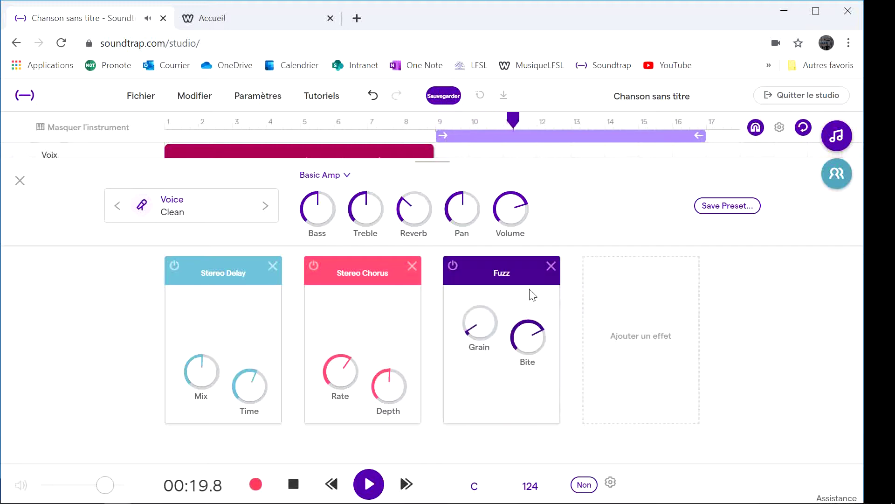
{"action": "left_click_drag", "start_coordinate": [529, 293], "coordinate": [496, 289]}
Add a Room effect with Medium Room at about one third, stop playback, and close the instrument settings.
{"action": "left_click", "coordinate": [496, 289]}
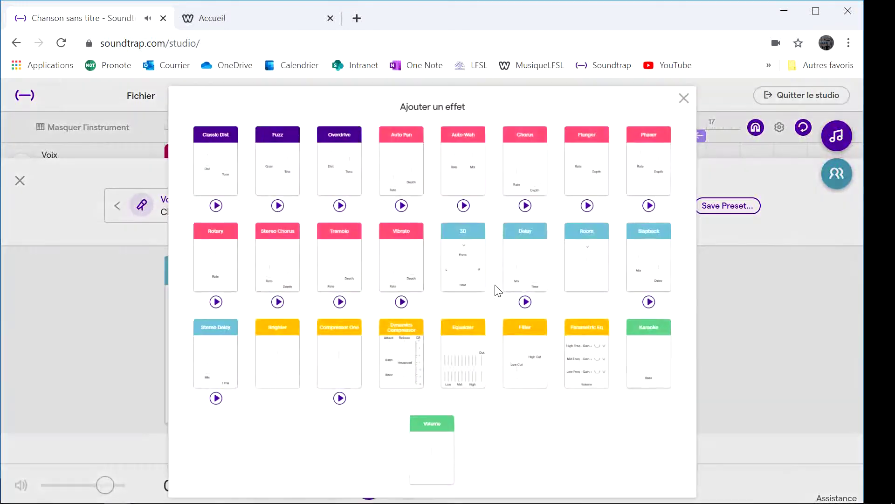
{"action": "left_click", "coordinate": [589, 260]}
{"action": "left_click_drag", "start_coordinate": [522, 325], "coordinate": [518, 308]}
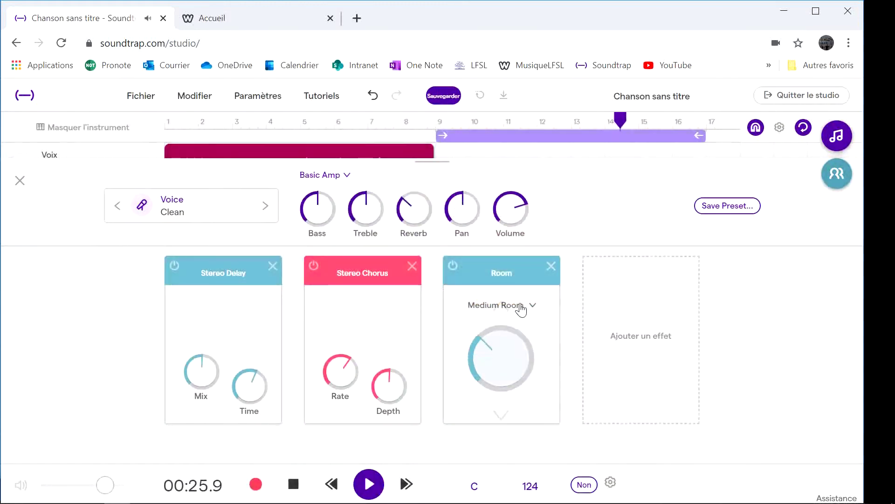
{"action": "key", "text": "space"}
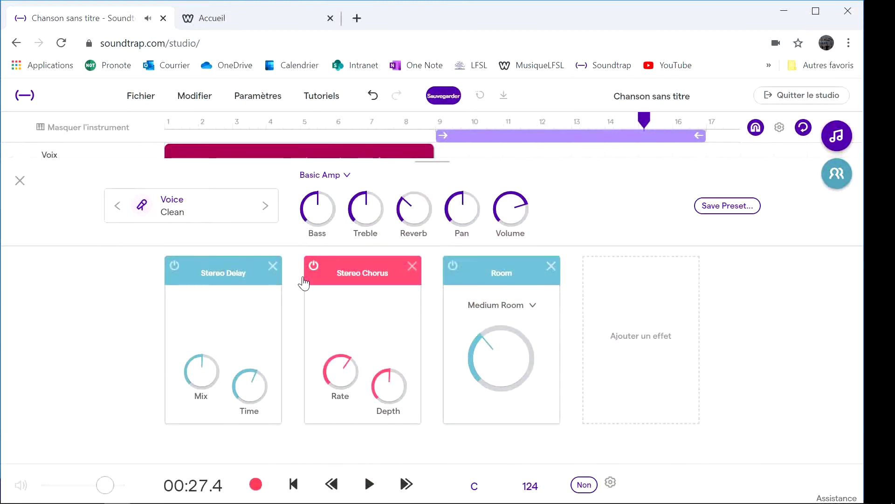
{"action": "left_click", "coordinate": [19, 181]}
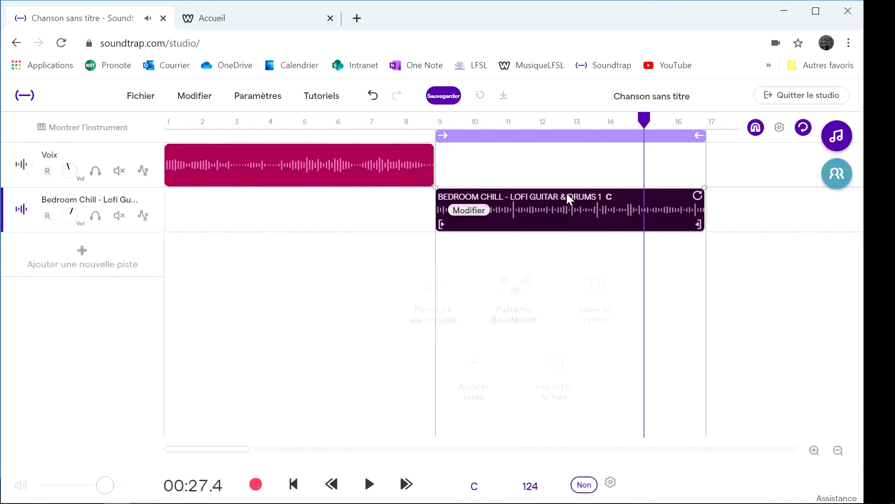